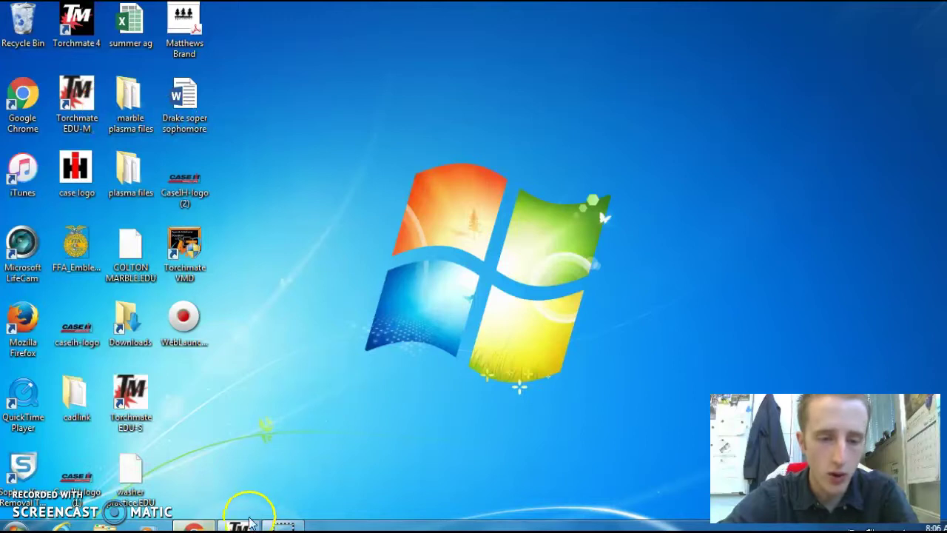
Switch to the Google Chrome image results for "case i h logo" and check the Large size filter.
mouse_move(250, 523)
click(250, 466)
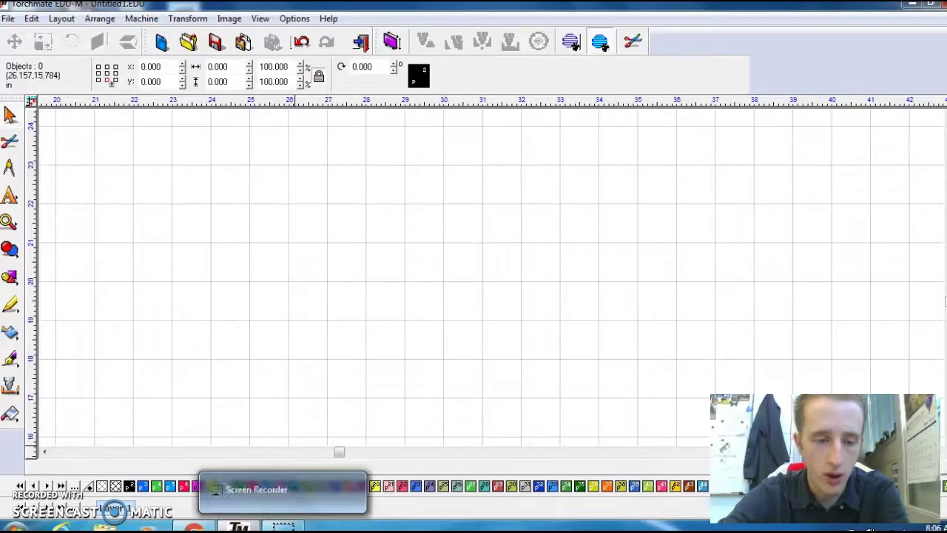
mouse_move(193, 526)
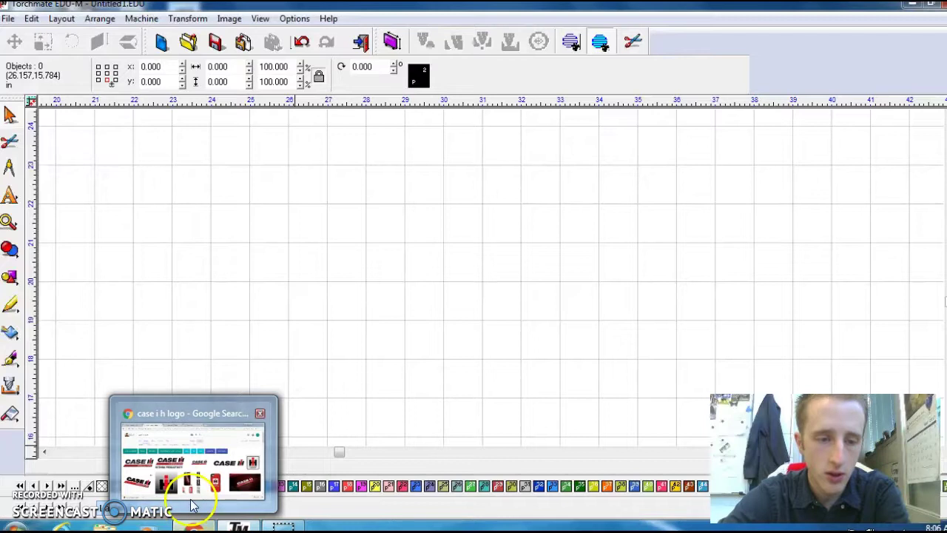
click(190, 494)
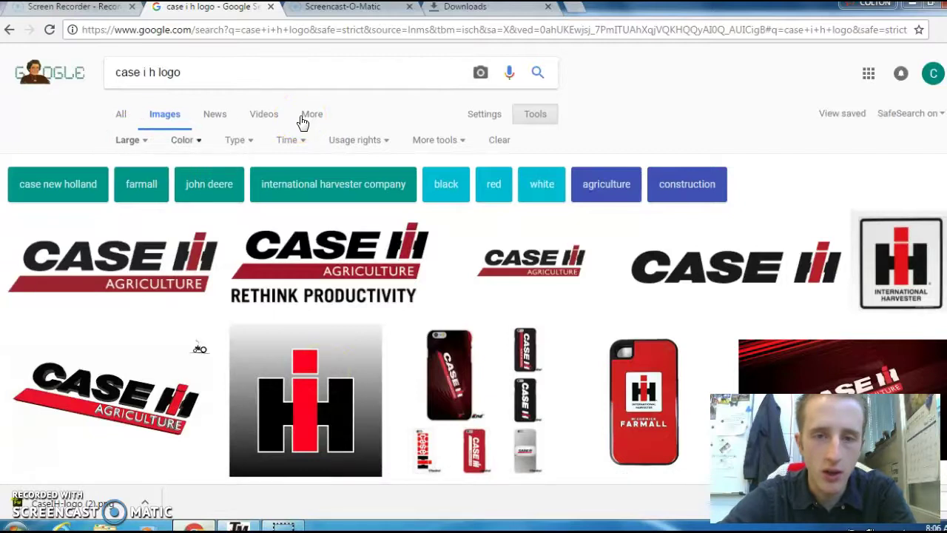
click(137, 140)
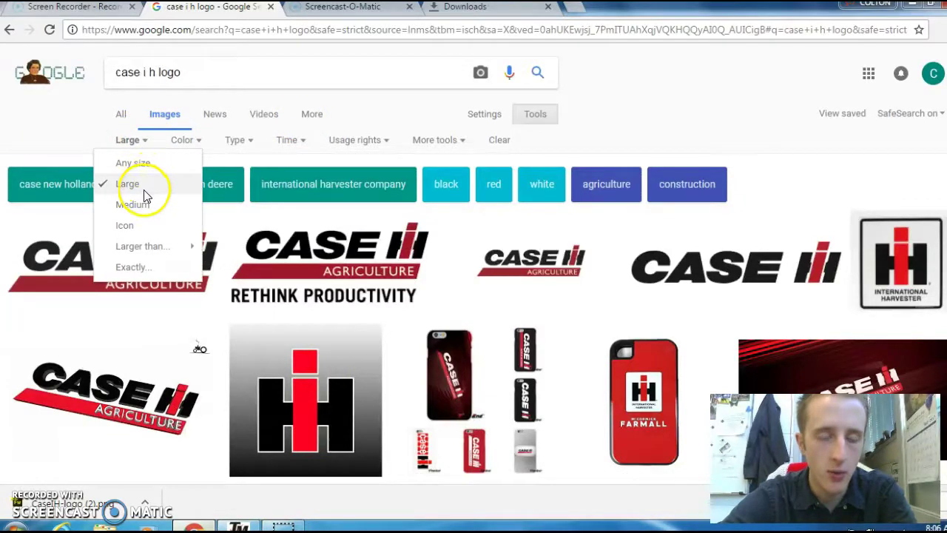
click(72, 142)
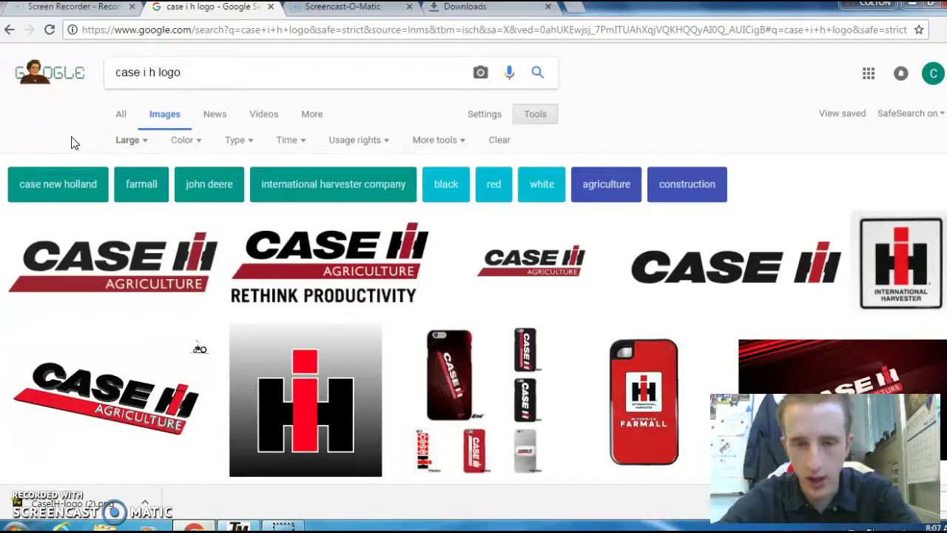
Enlarge the first Case IH Agriculture logo result and save the image to the Desktop as the PNG file CaseIH-logo (3).
click(193, 275)
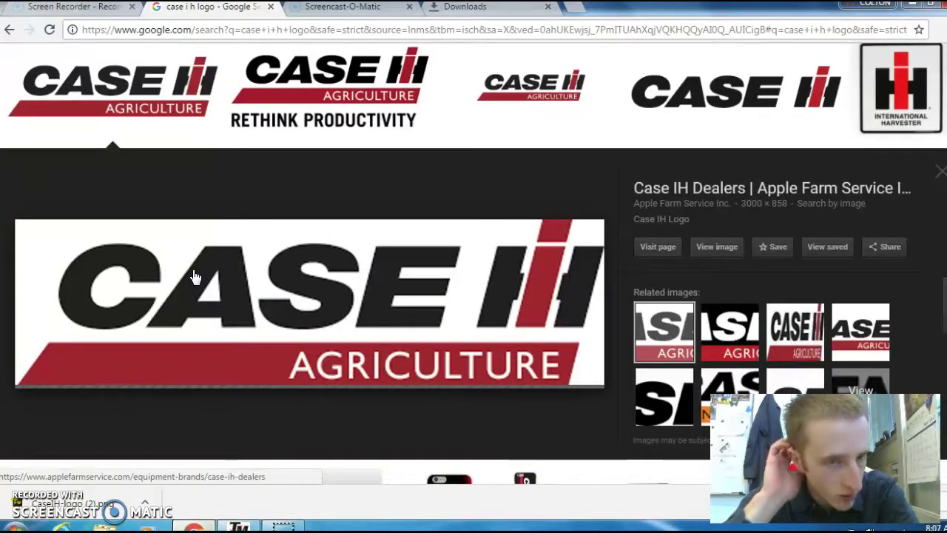
right_click(289, 279)
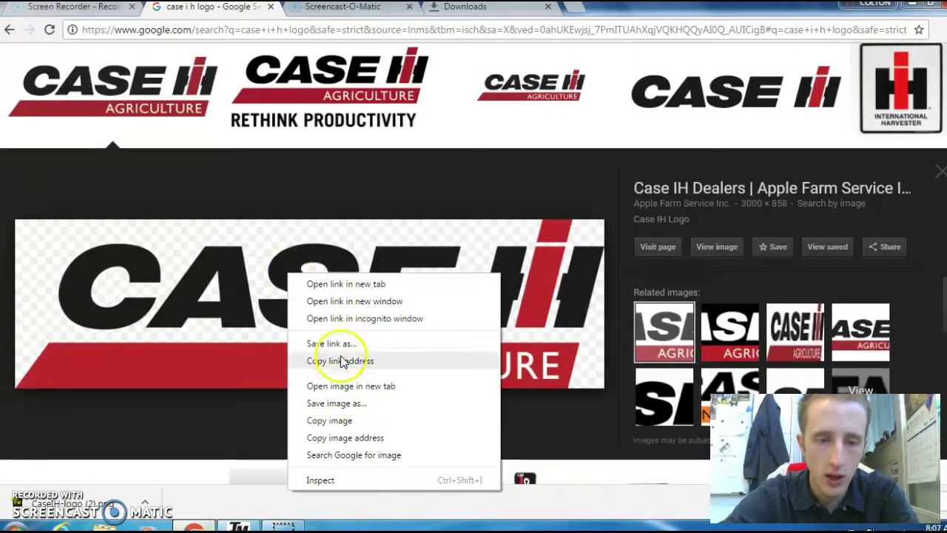
click(345, 404)
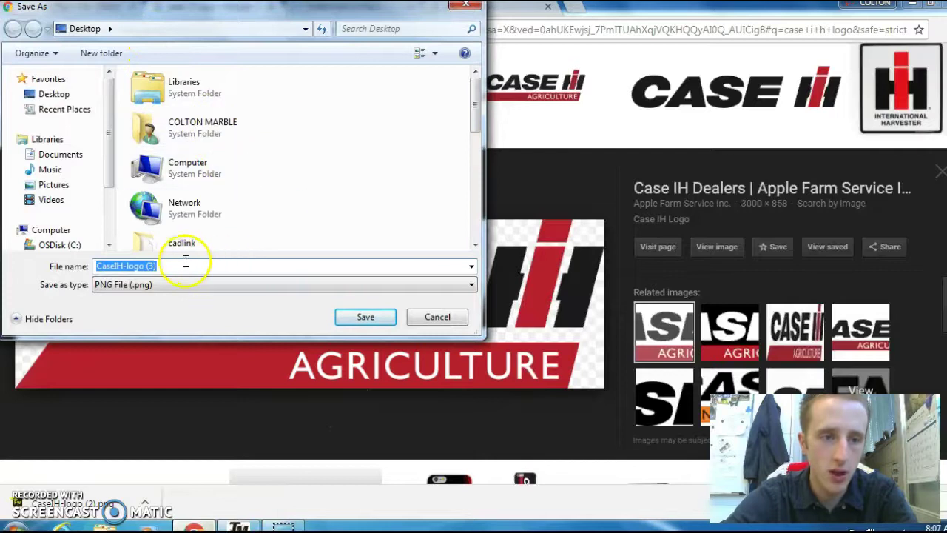
click(367, 318)
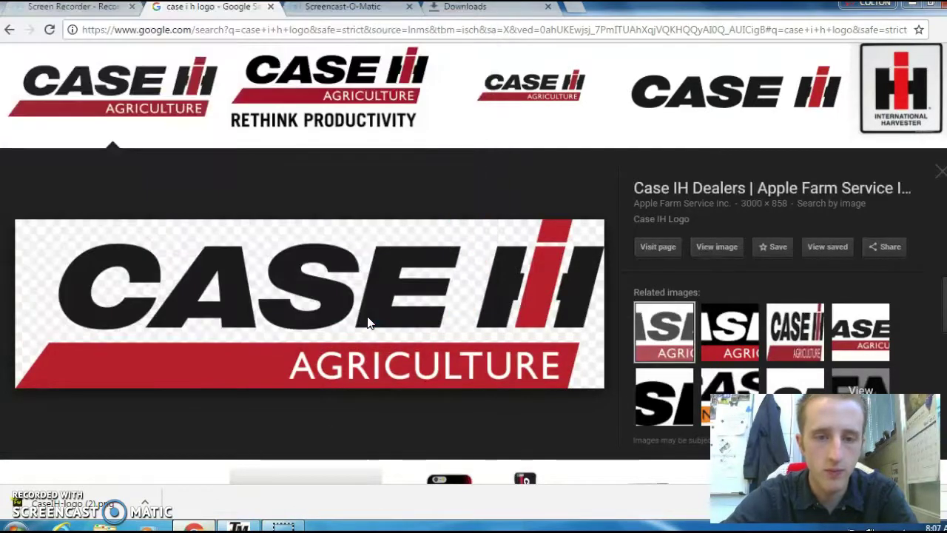
Switch to Torchmate EDU-M and import CaseIH-logo (3) from the Desktop.
click(279, 513)
mouse_move(241, 525)
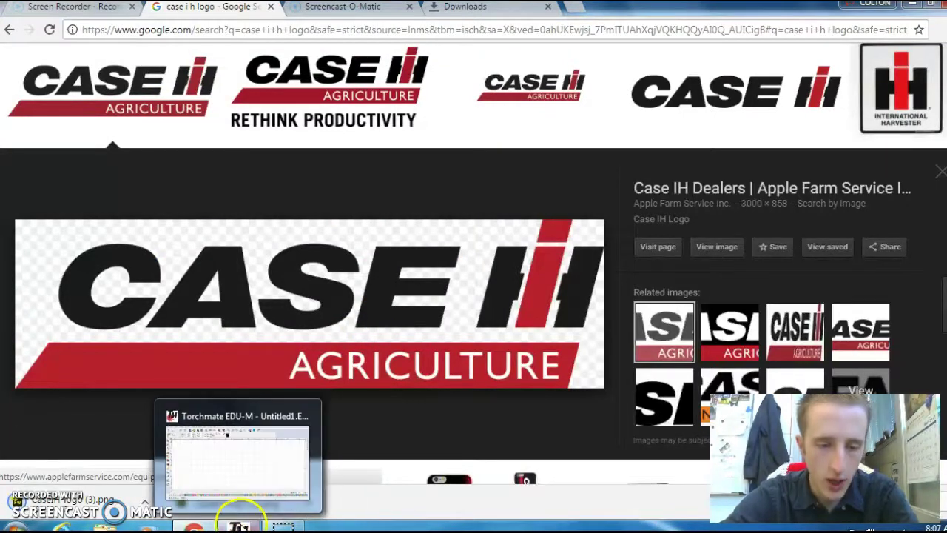
click(241, 526)
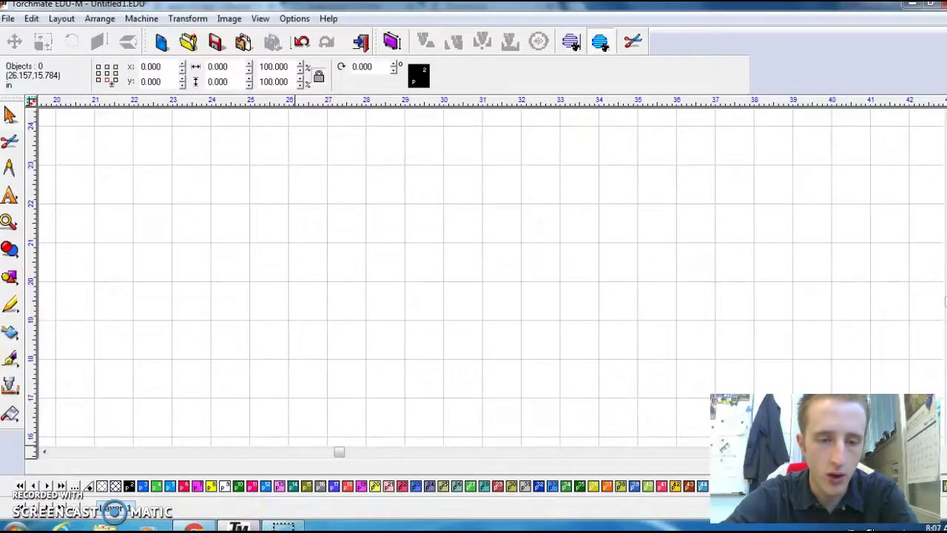
click(11, 18)
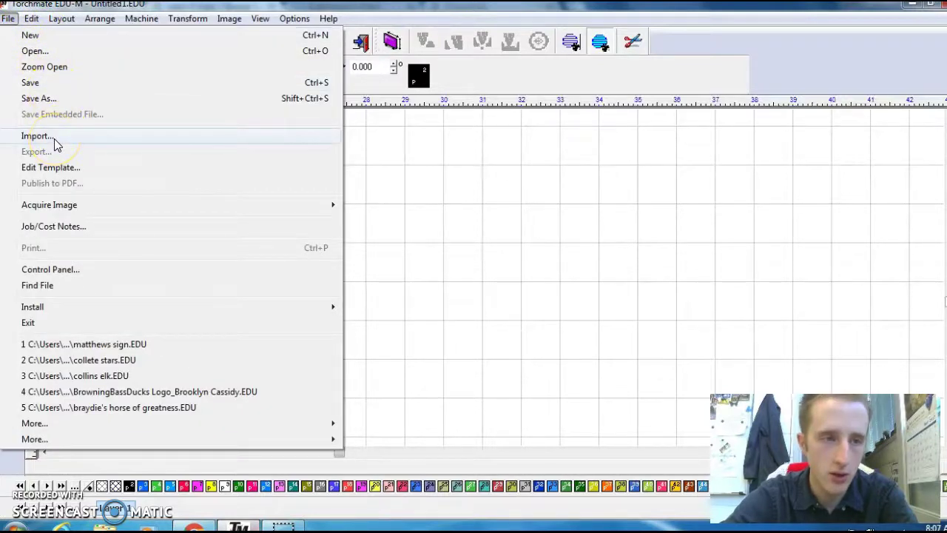
click(54, 138)
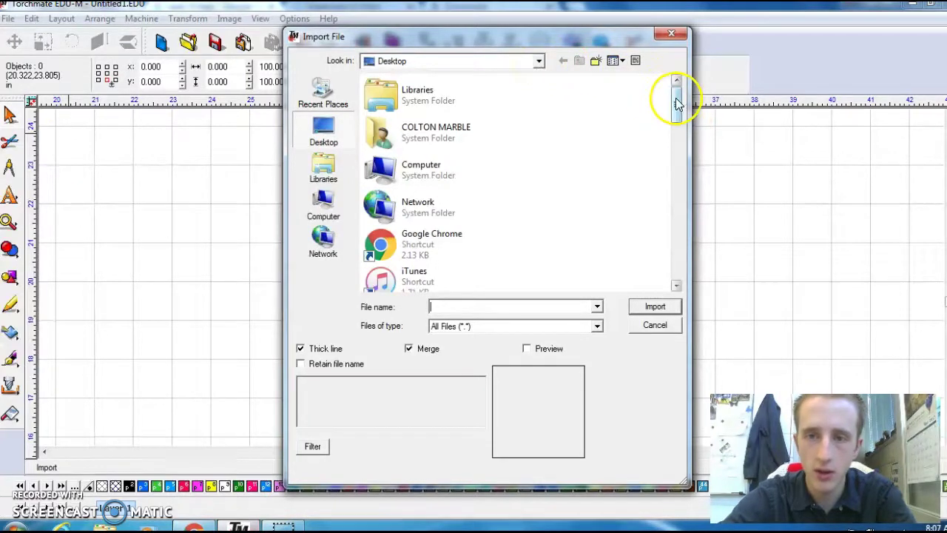
drag(678, 103, 678, 118)
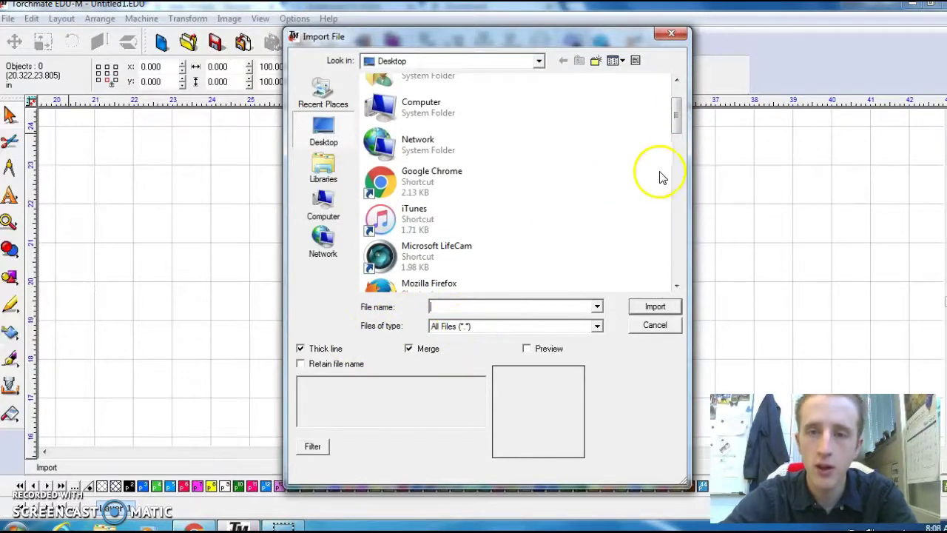
drag(677, 123, 678, 214)
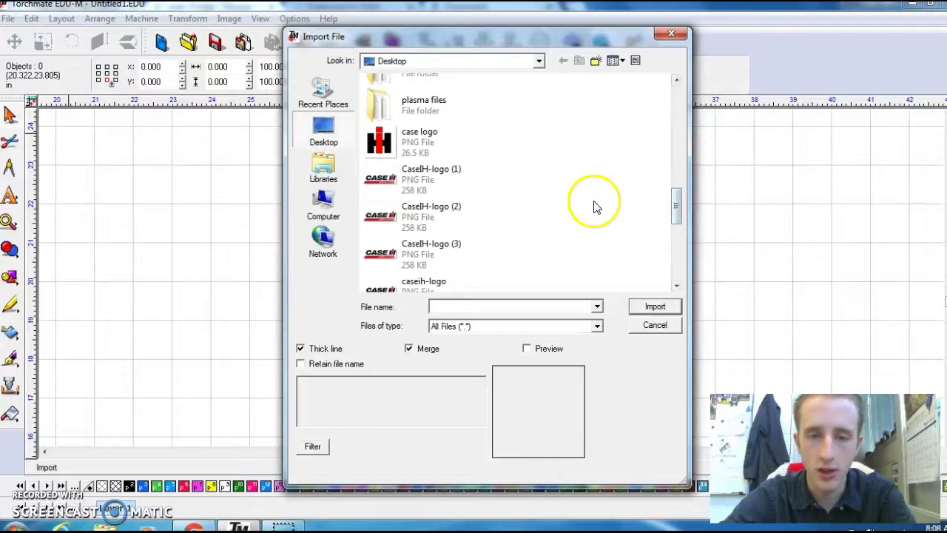
click(427, 259)
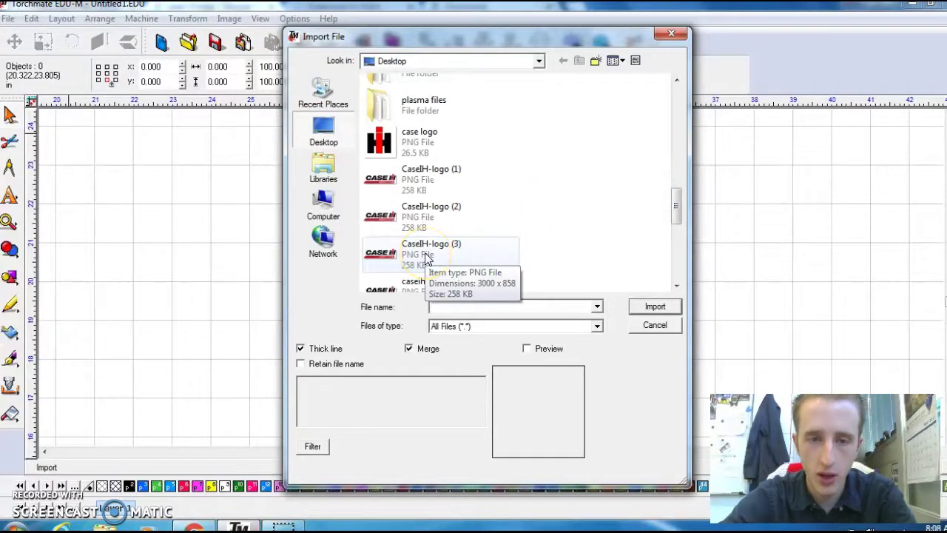
click(427, 257)
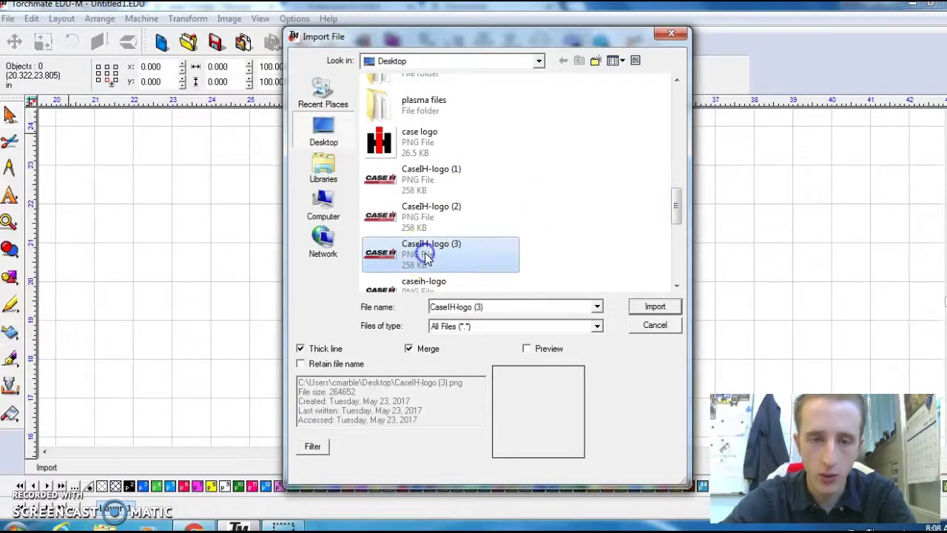
click(655, 307)
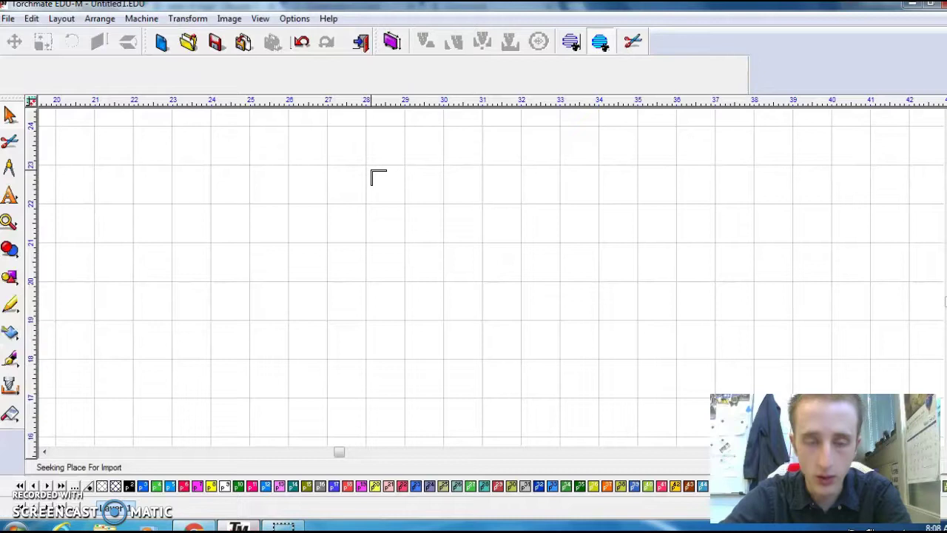
Place the imported logo on the sheet about 10 in wide and 2.86 in high, with a transparent threshold of 127.
drag(371, 164, 751, 362)
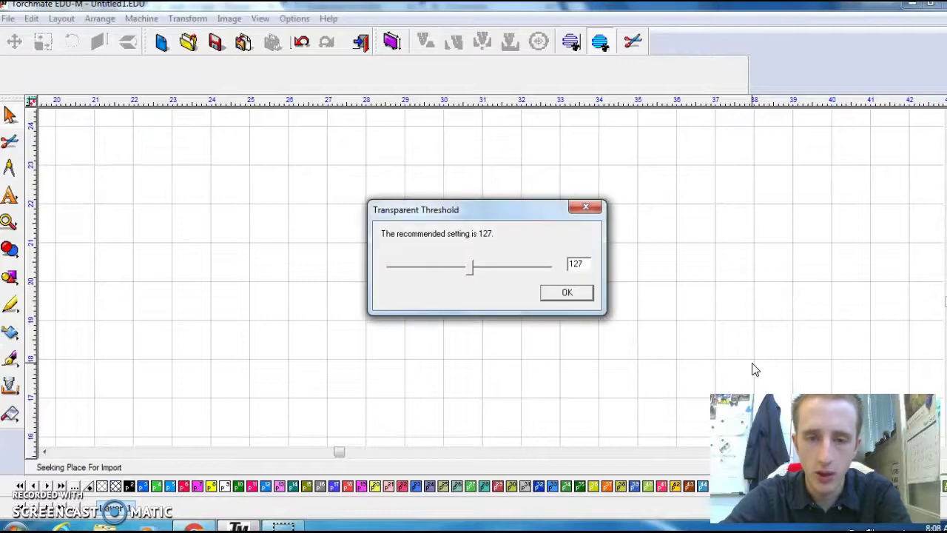
click(569, 288)
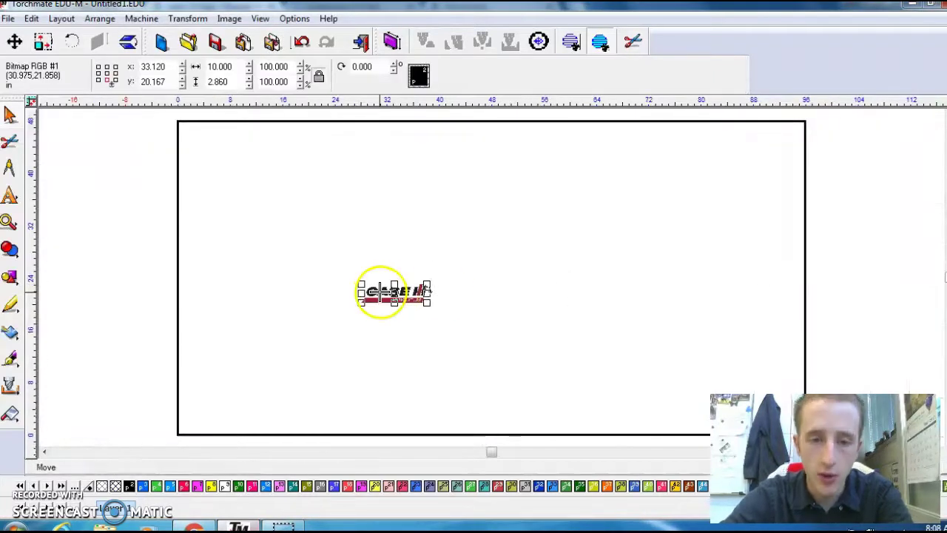
scroll(380, 289, up, 3)
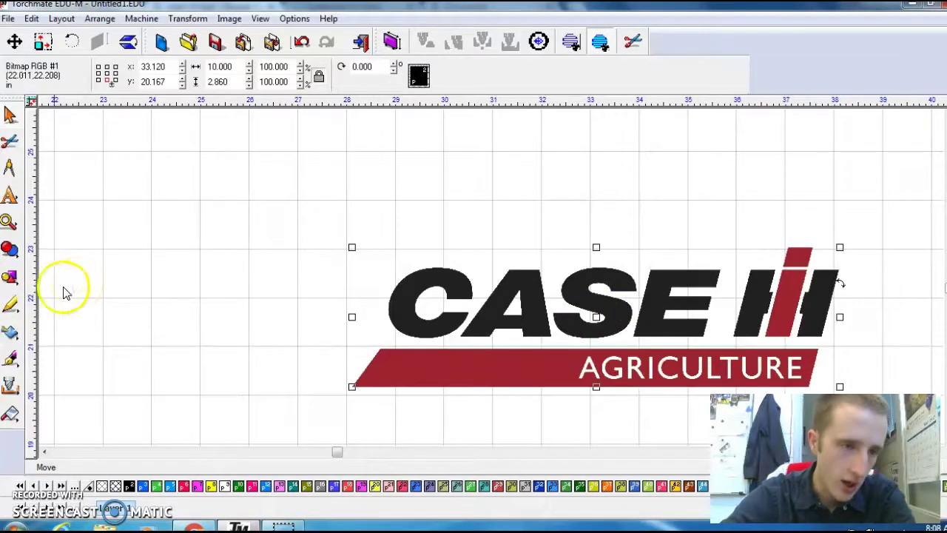
Open the logo in vectorization mode to convert it to a solid black bitmap, and leave the mode without tracing.
click(11, 339)
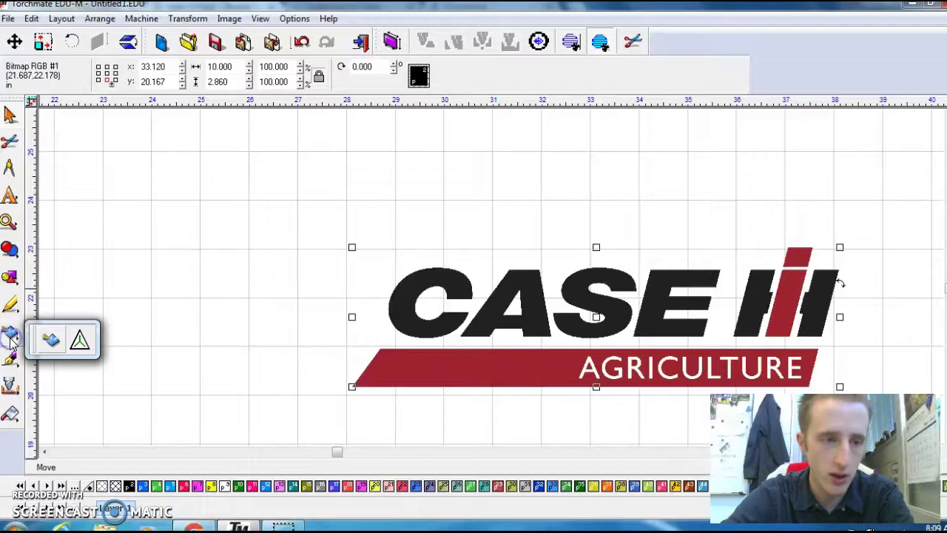
click(50, 342)
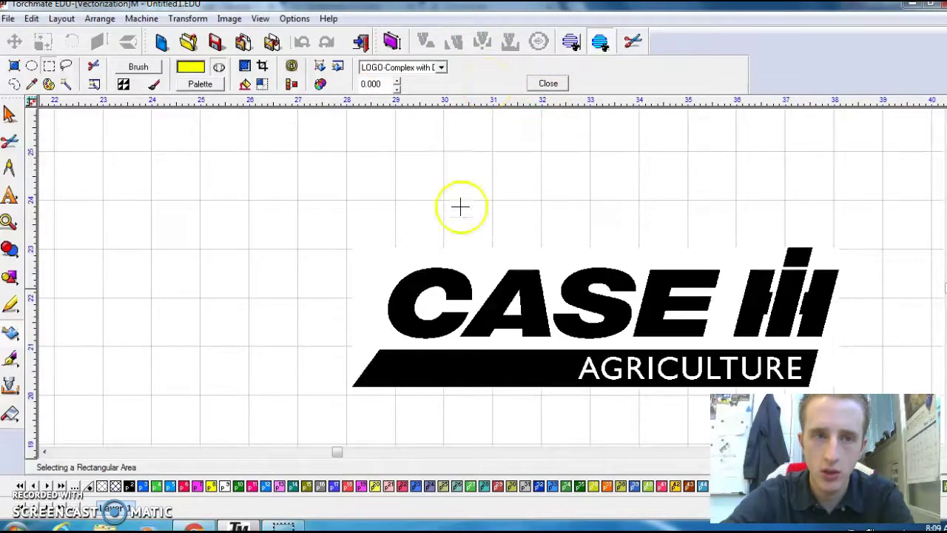
click(548, 83)
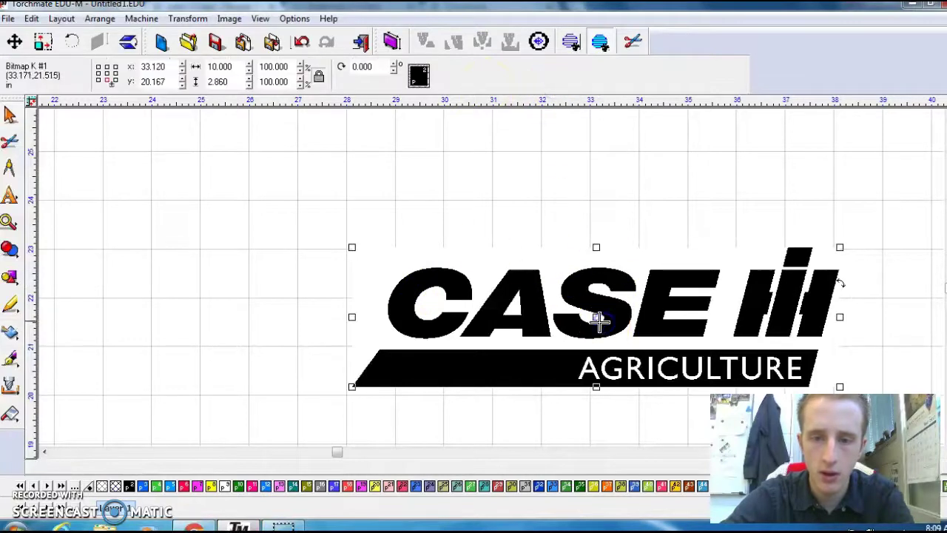
drag(601, 319, 547, 316)
click(476, 309)
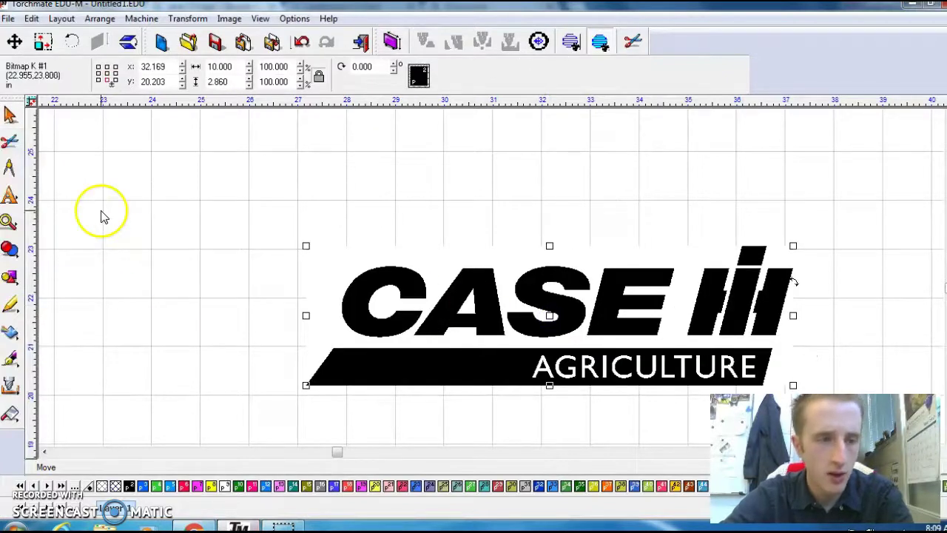
click(11, 334)
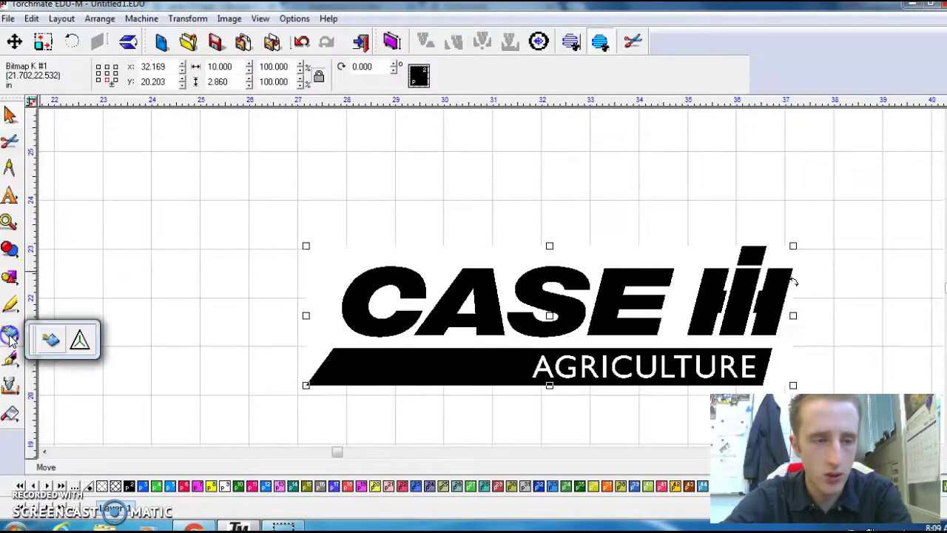
click(52, 339)
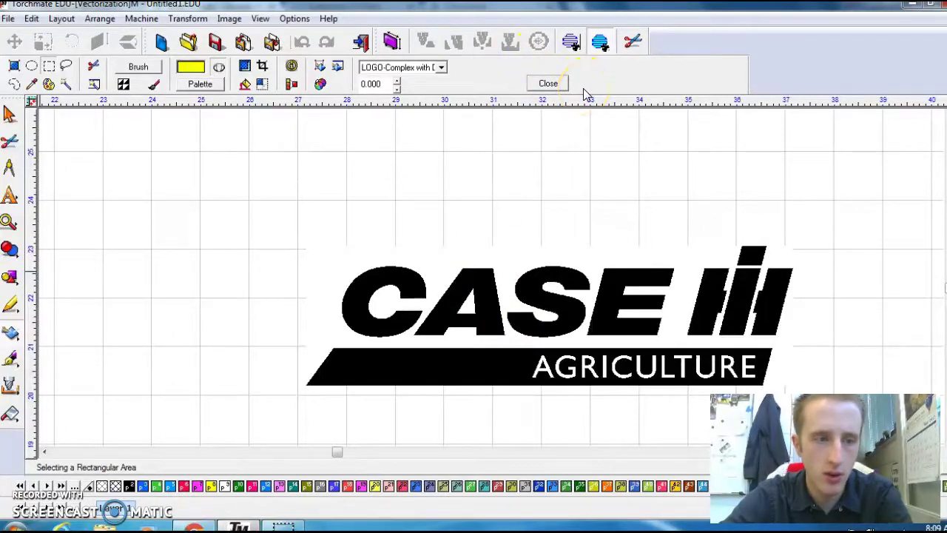
click(548, 83)
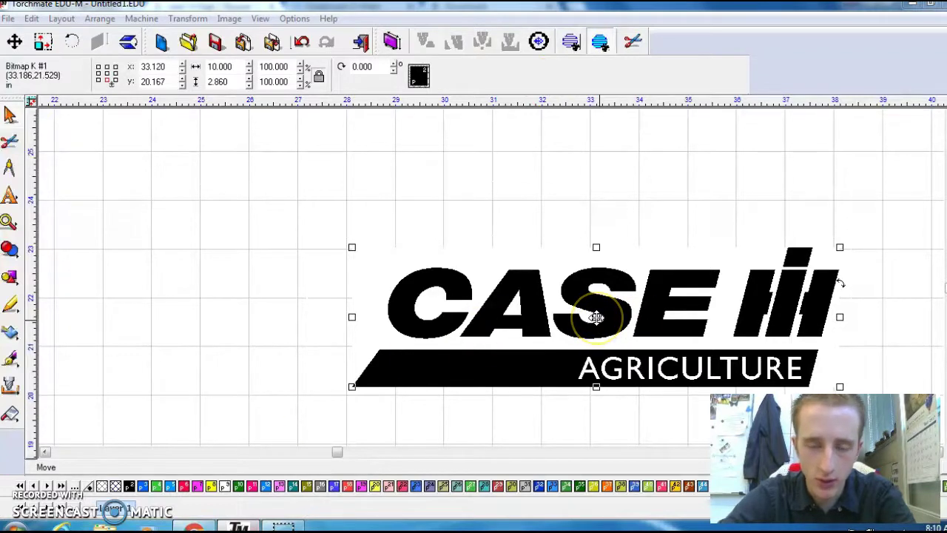
Vectorize the black logo bitmap with the LOGO-Complex preset and leave vectorization mode.
click(11, 333)
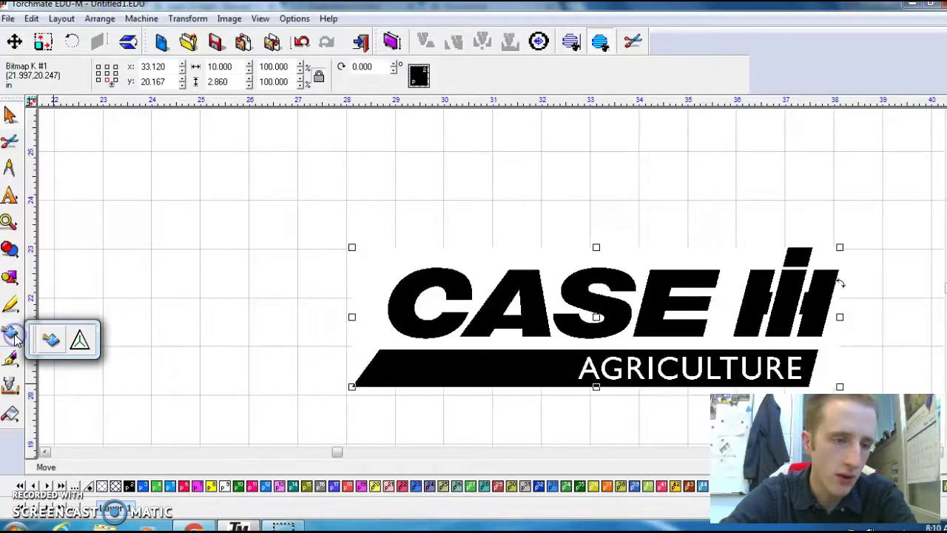
click(54, 341)
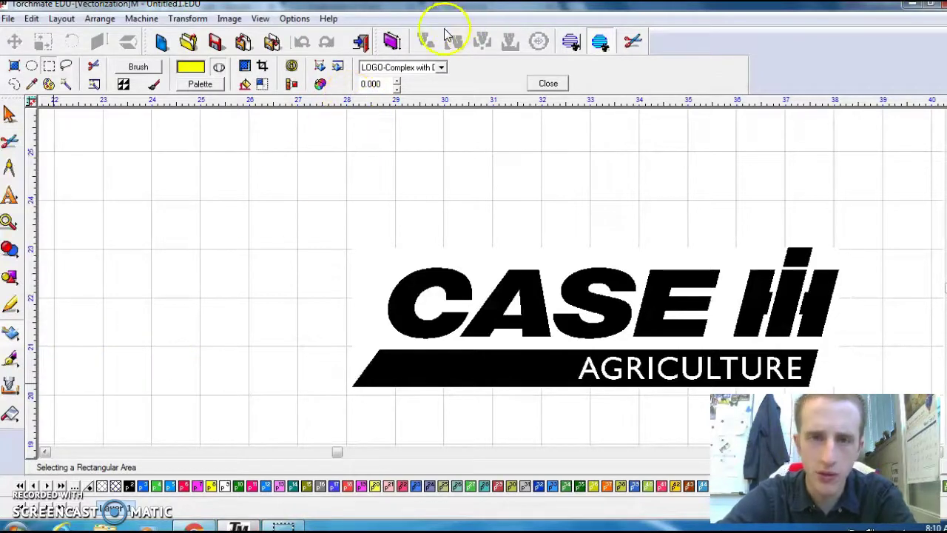
click(320, 68)
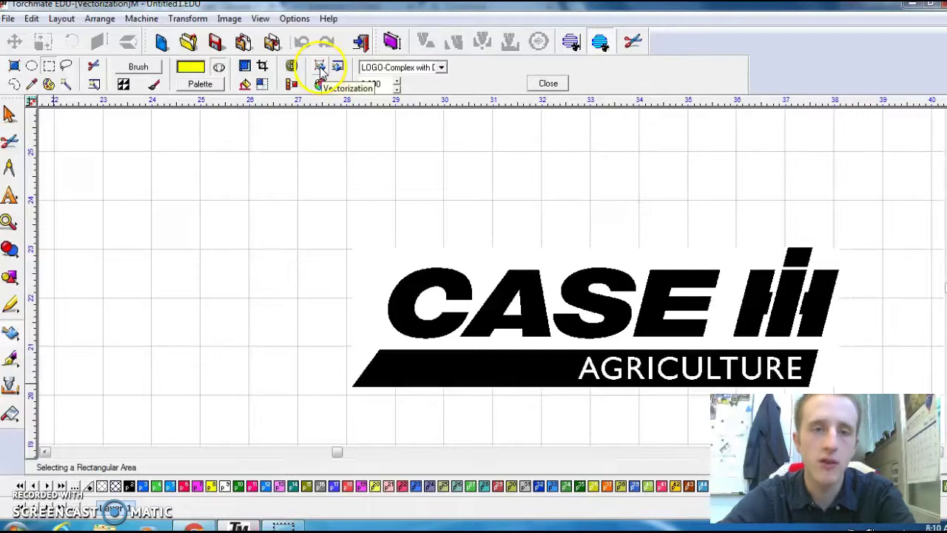
click(320, 67)
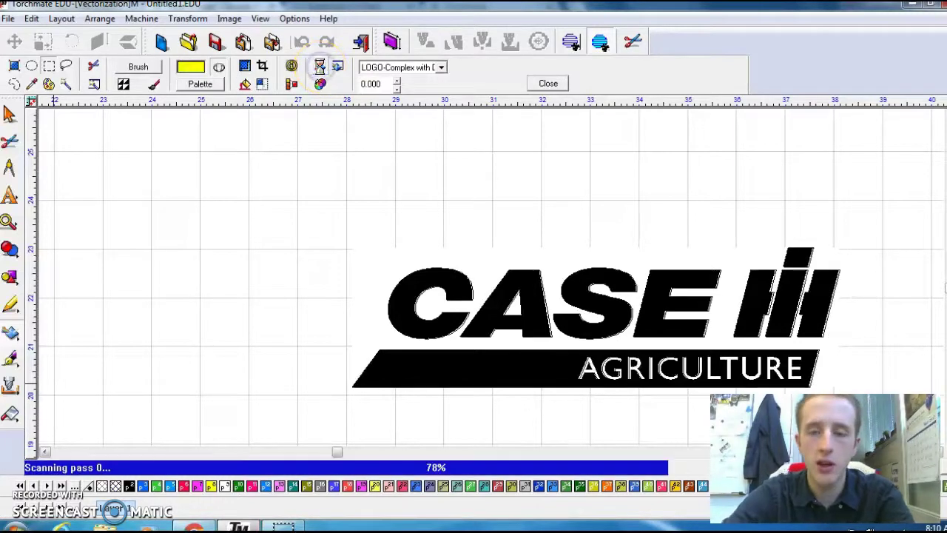
click(548, 83)
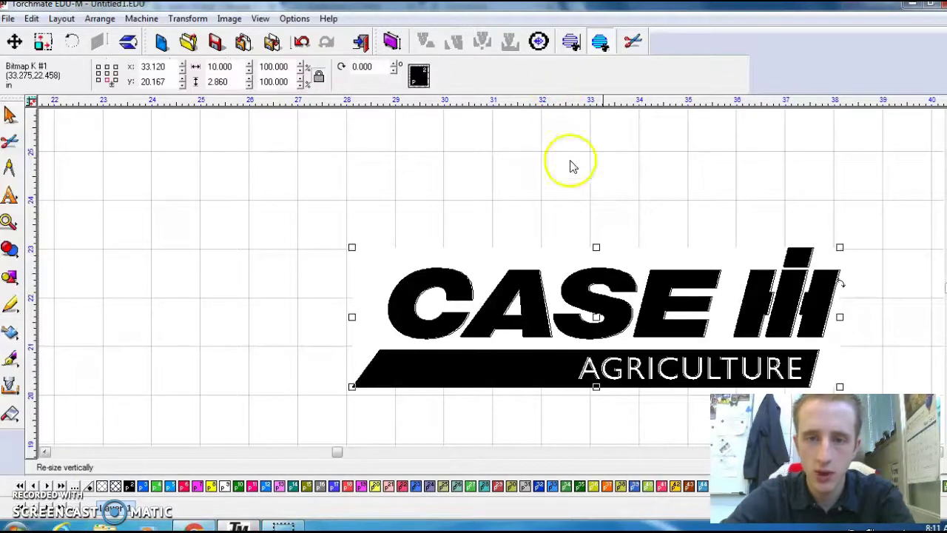
Move the black bitmap up and to the left, off the traced outlines, to about X 28.4, Y 22.5 in.
click(597, 318)
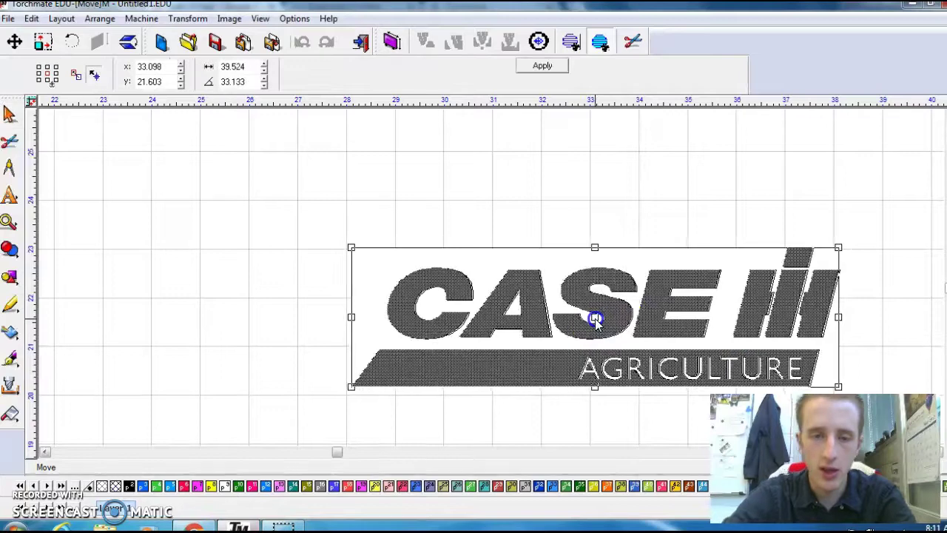
drag(596, 318, 367, 205)
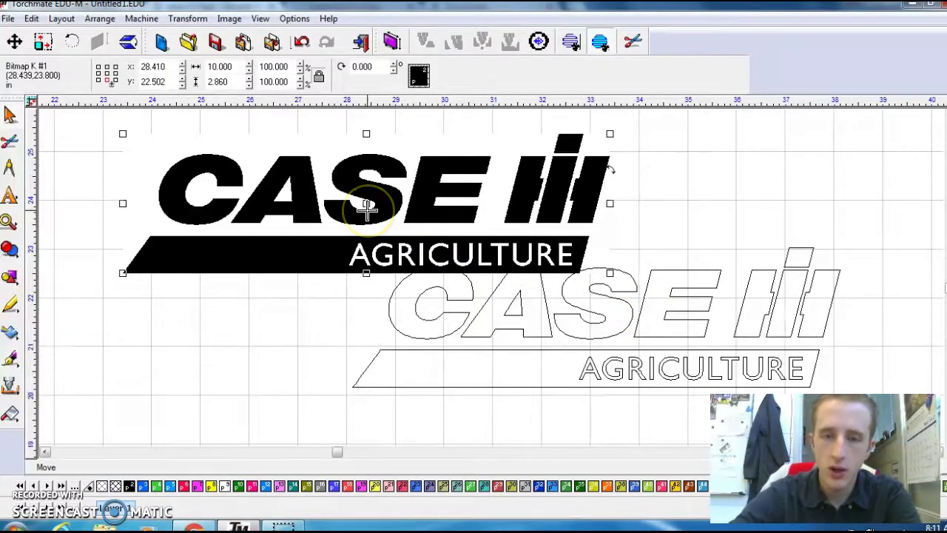
Delete the black bitmap and move the traced outline group up and to the left, to about X 31.4, Y 21.6 in.
key(Delete)
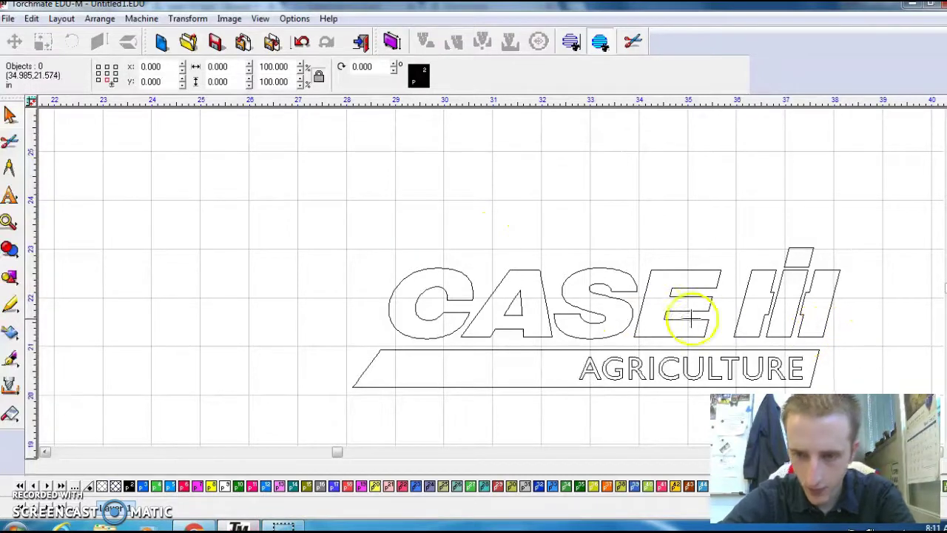
click(603, 318)
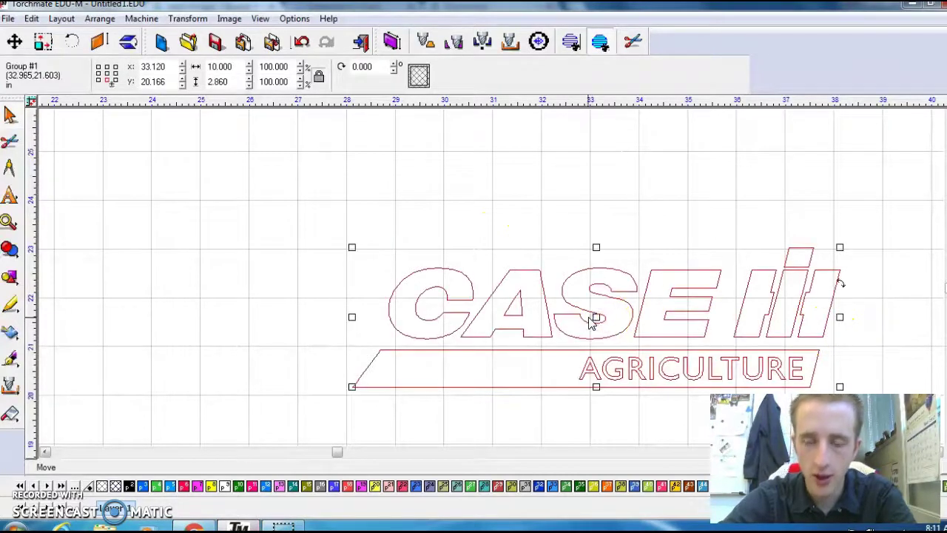
drag(596, 316, 511, 247)
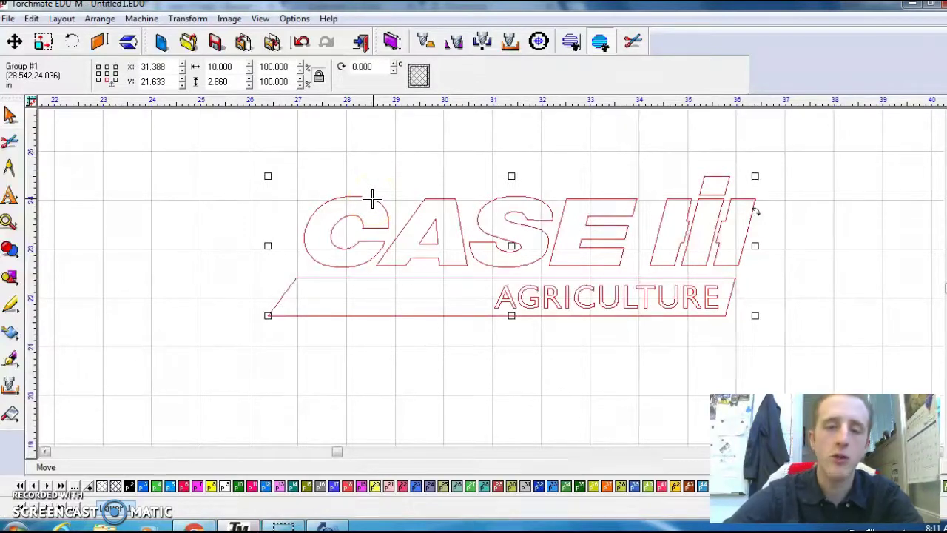
click(753, 291)
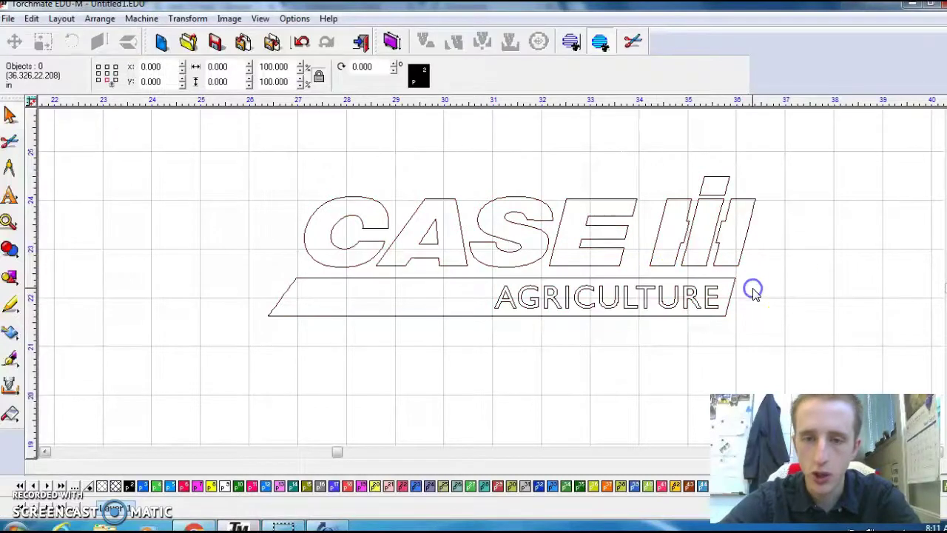
Break the traced logo group's path into separate polygons and select the letter E on its own as a check.
click(503, 238)
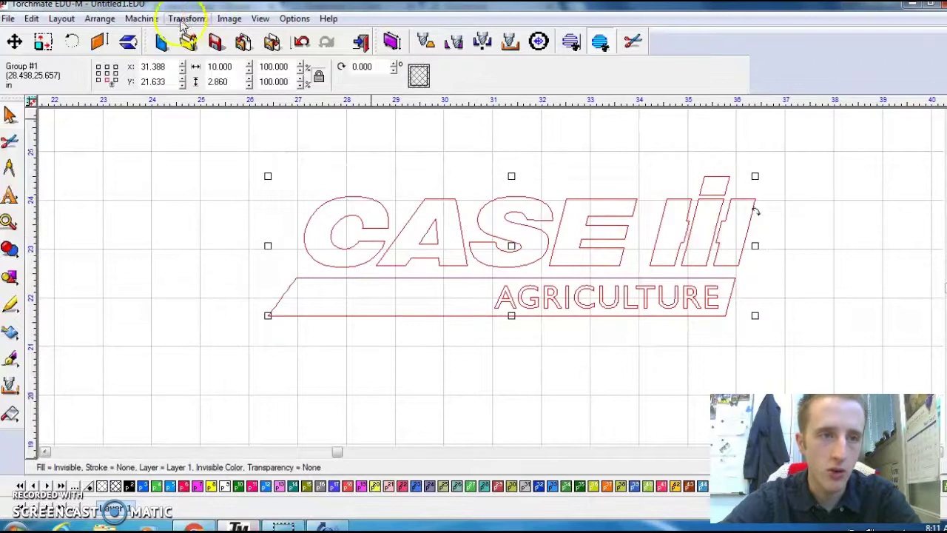
click(103, 21)
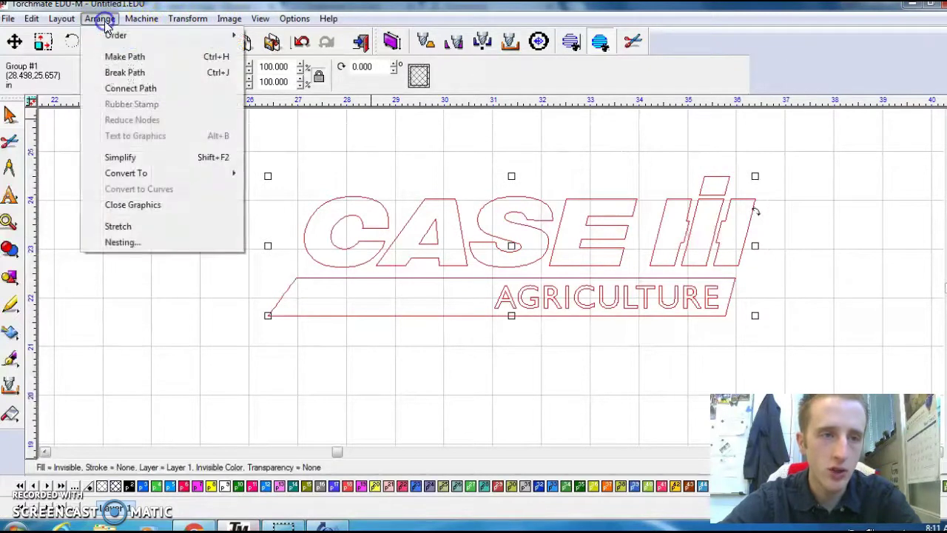
click(152, 72)
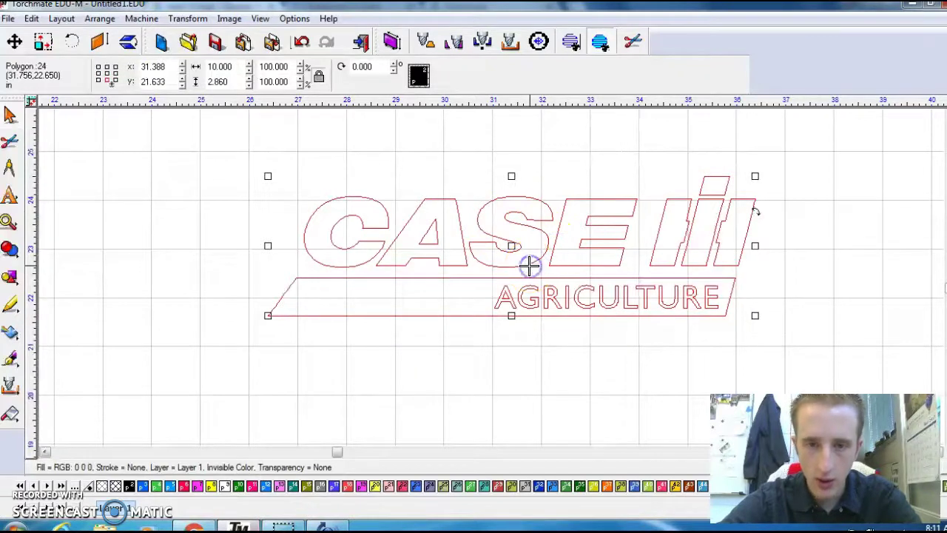
click(556, 383)
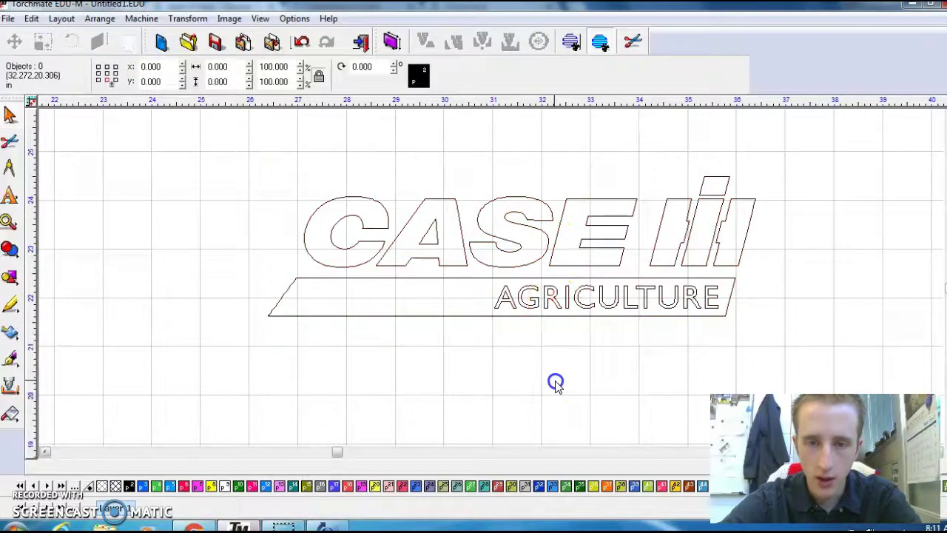
click(572, 268)
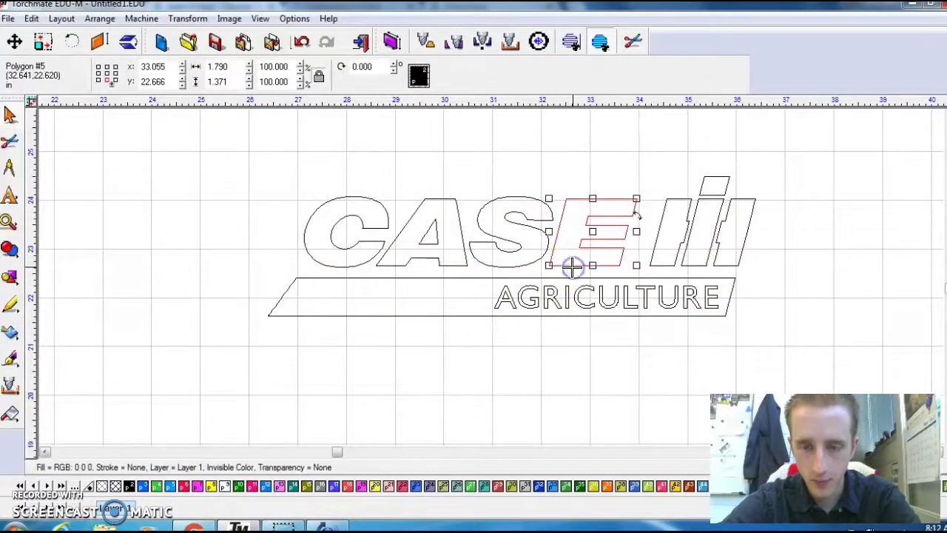
Apply Make Path to the large letter C of CASE.
click(345, 196)
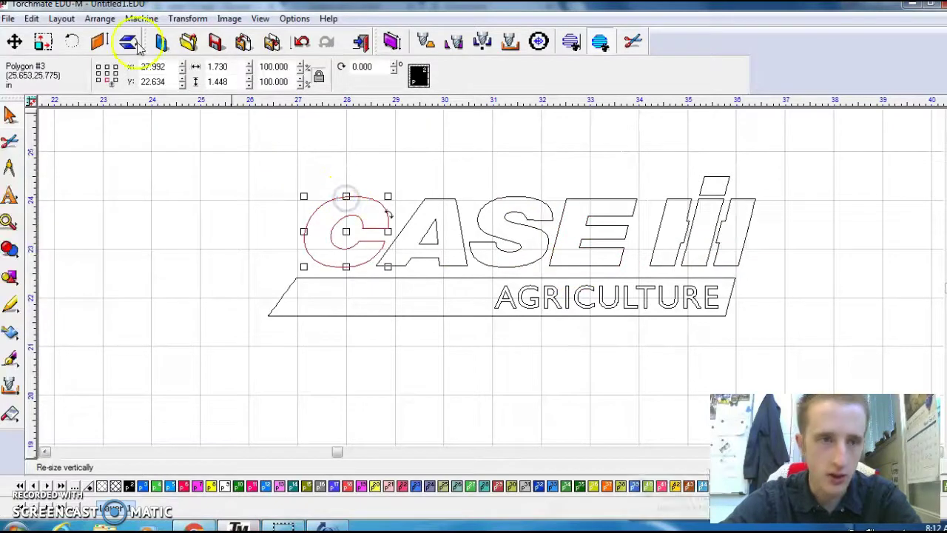
click(108, 20)
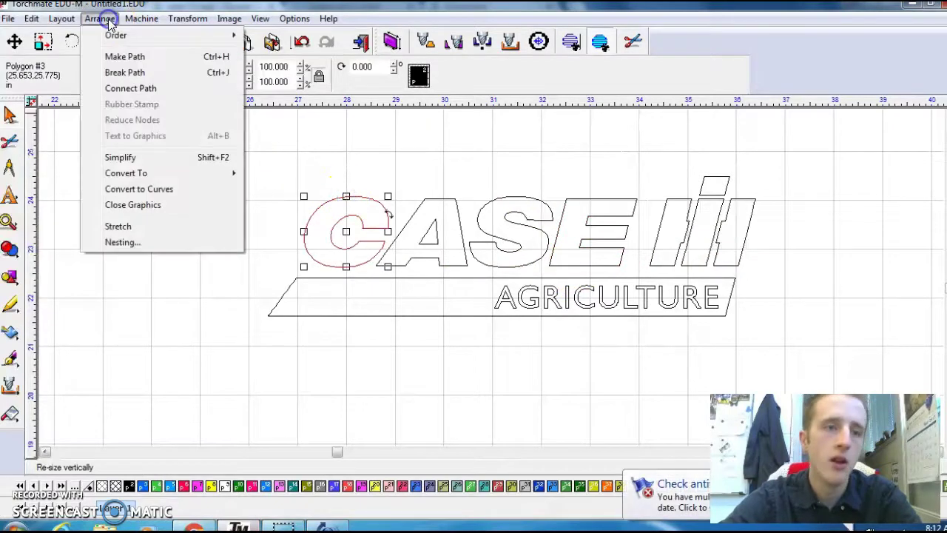
click(148, 57)
Combine the outer outline and inner triangle of the A in CASE into one path, and clear the selection.
click(444, 199)
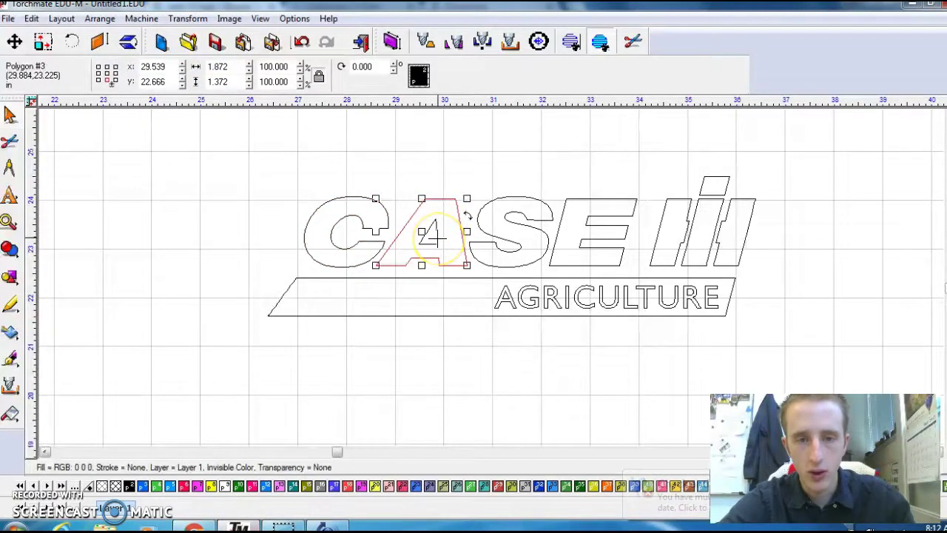
shift+click(437, 239)
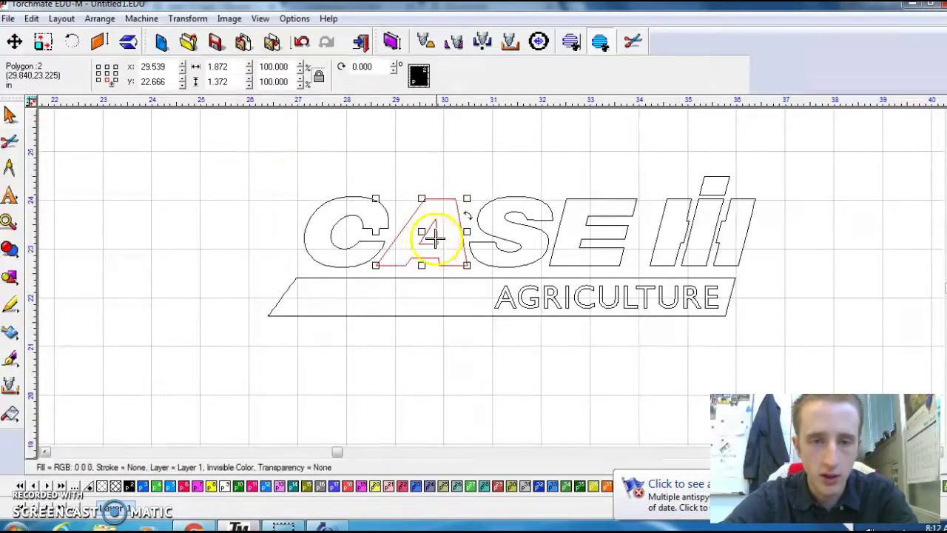
click(97, 18)
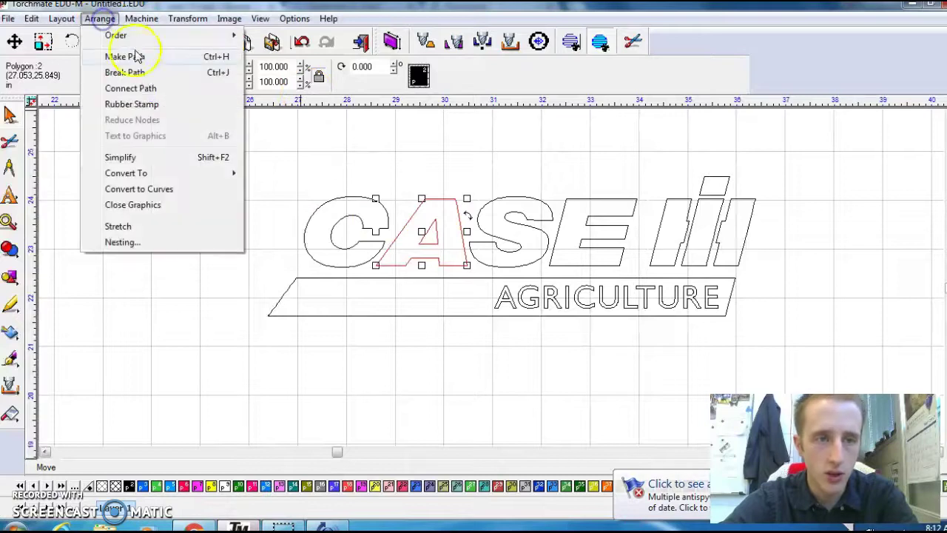
click(141, 58)
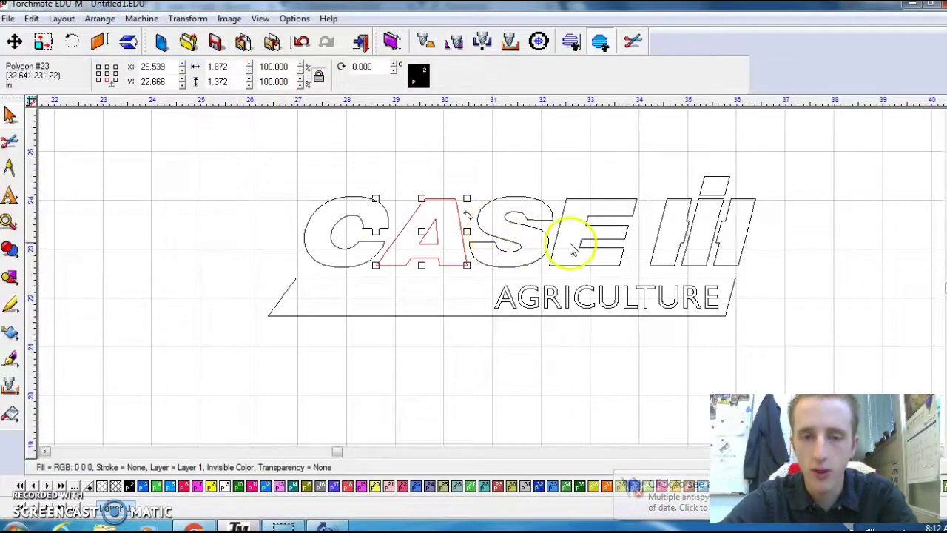
click(481, 252)
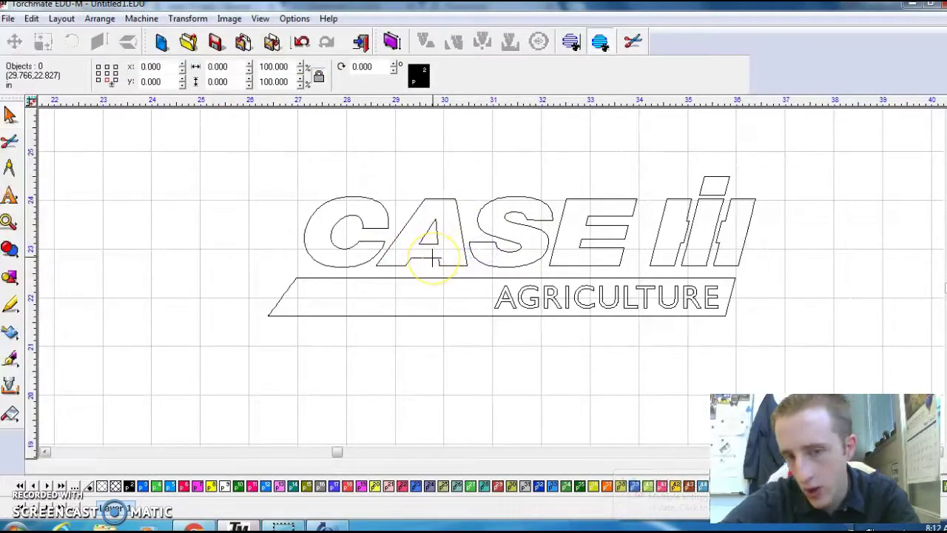
click(380, 250)
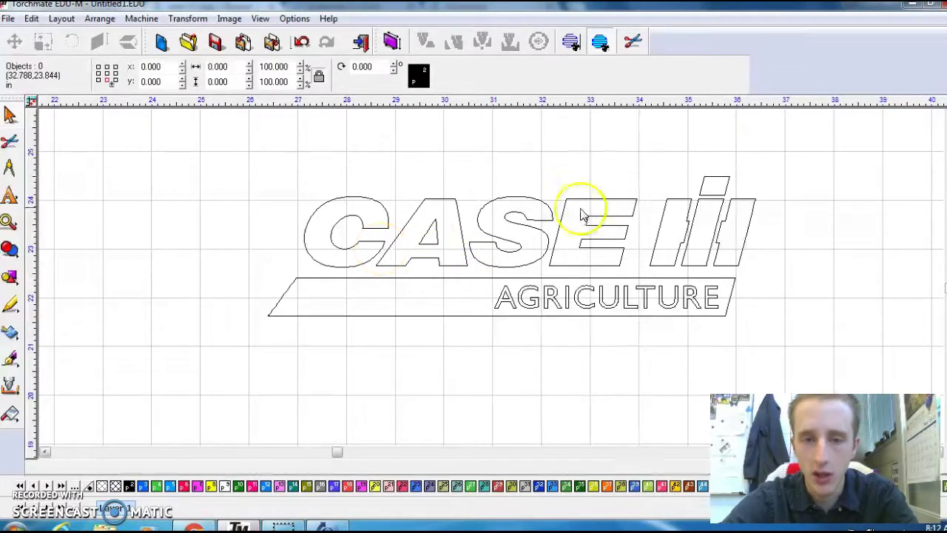
Delete the slanted banner together with all of its AGRICULTURE lettering below CASE IH.
drag(790, 332, 524, 276)
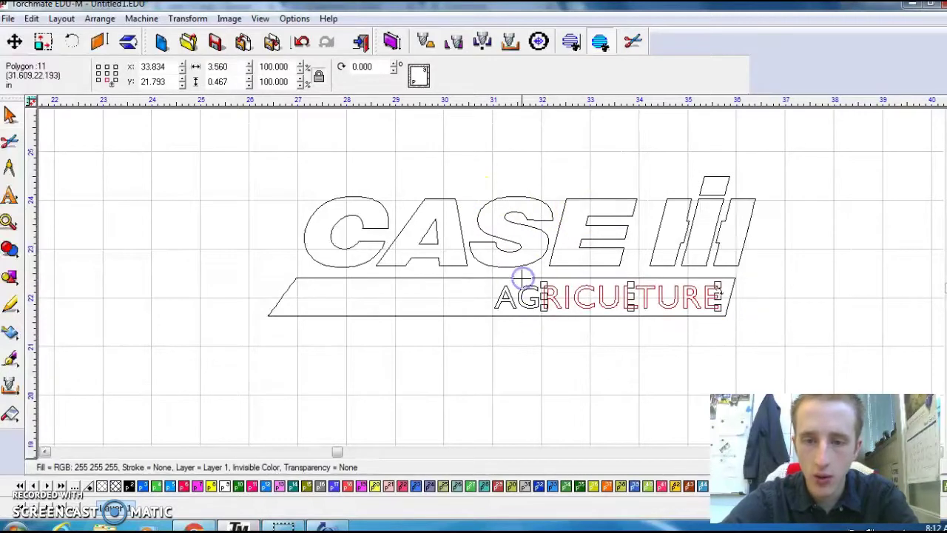
click(497, 309)
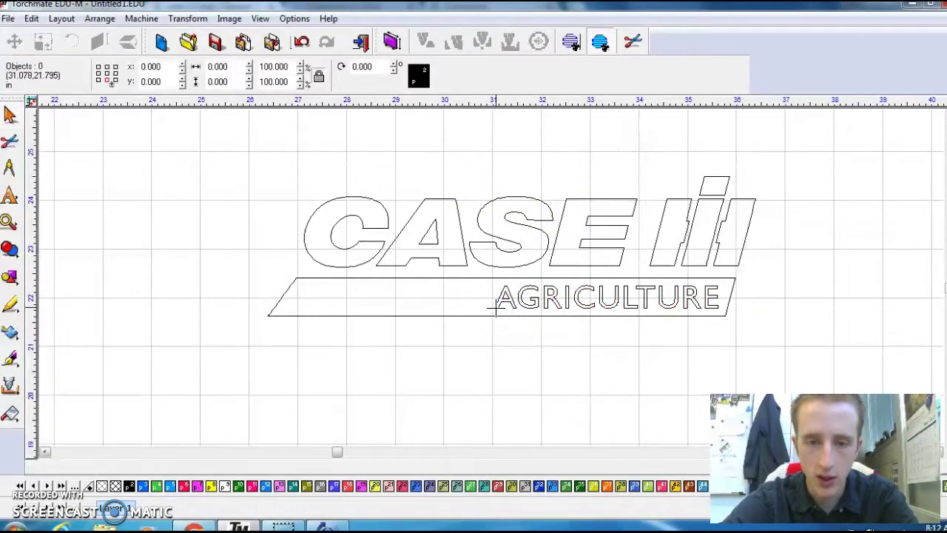
click(497, 308)
drag(767, 335, 217, 269)
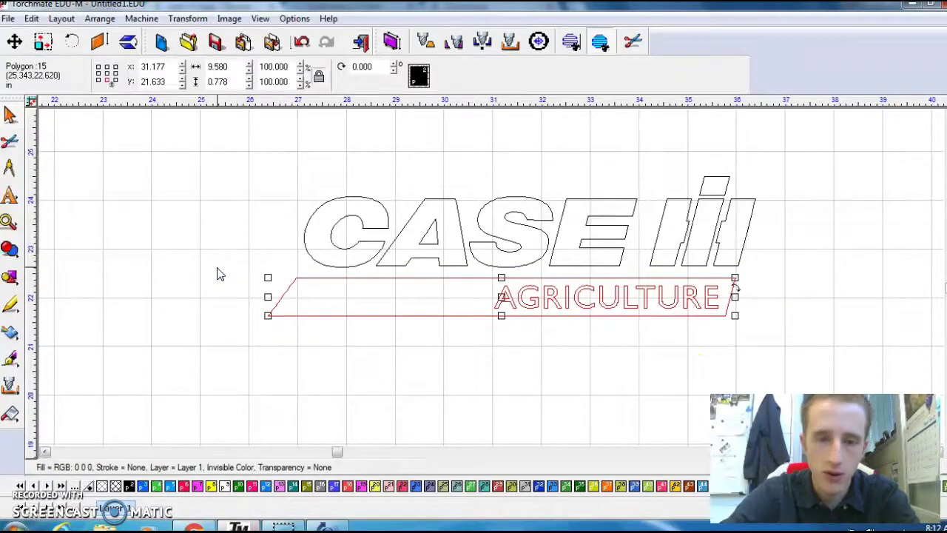
key(Delete)
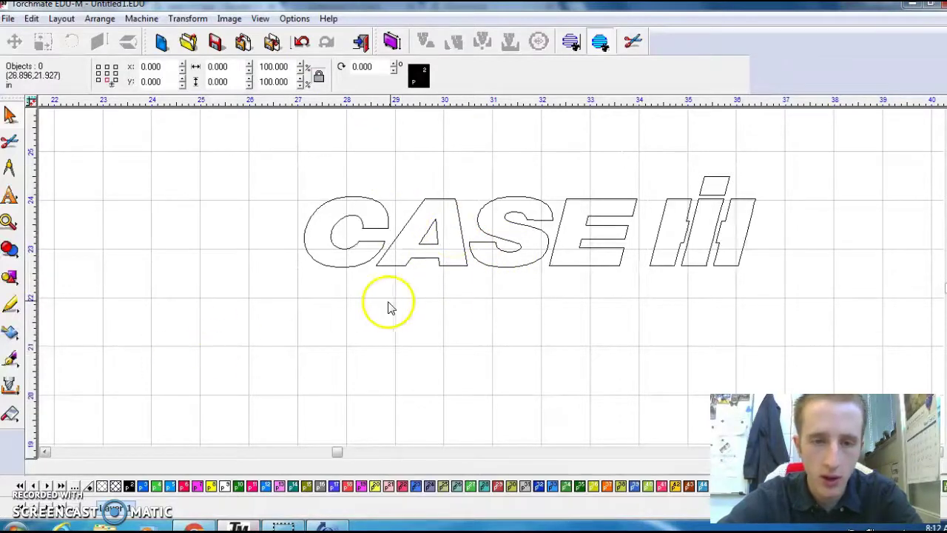
Break the letter A's path apart, and delete its inner triangle and undo that deletion.
click(428, 241)
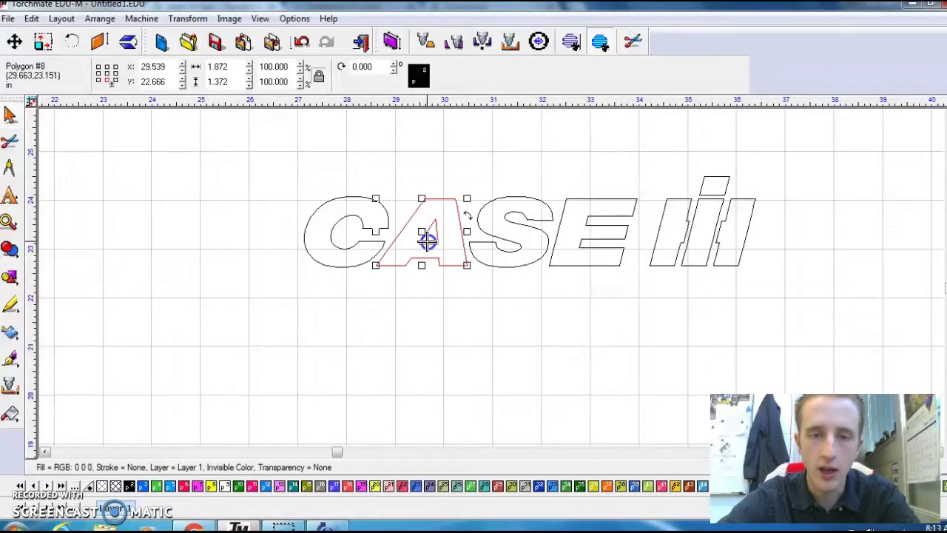
click(439, 279)
click(435, 241)
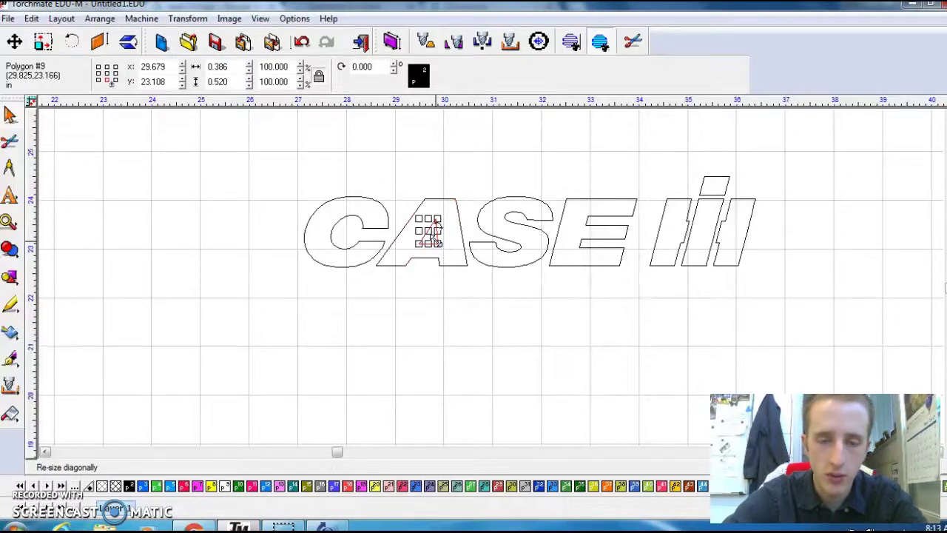
key(Delete)
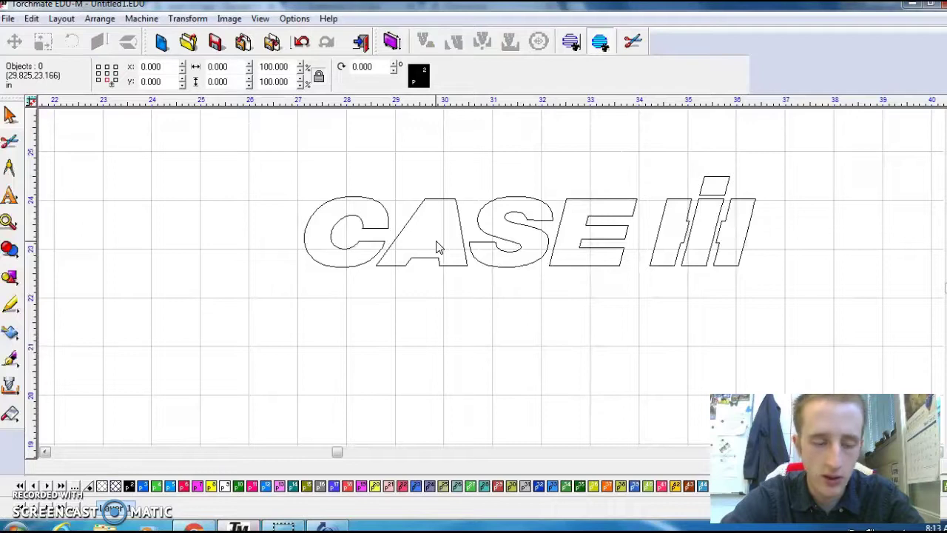
key(ctrl+z)
click(428, 280)
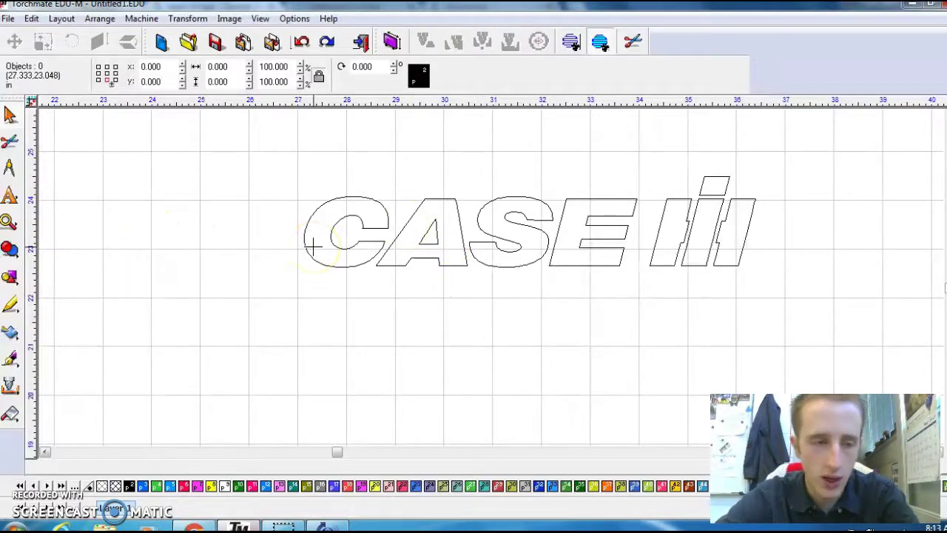
Draw a vertical bridge rectangle about 0.18 in wide and 0.57 in high from inside the A's triangle down through its crossbar.
click(12, 280)
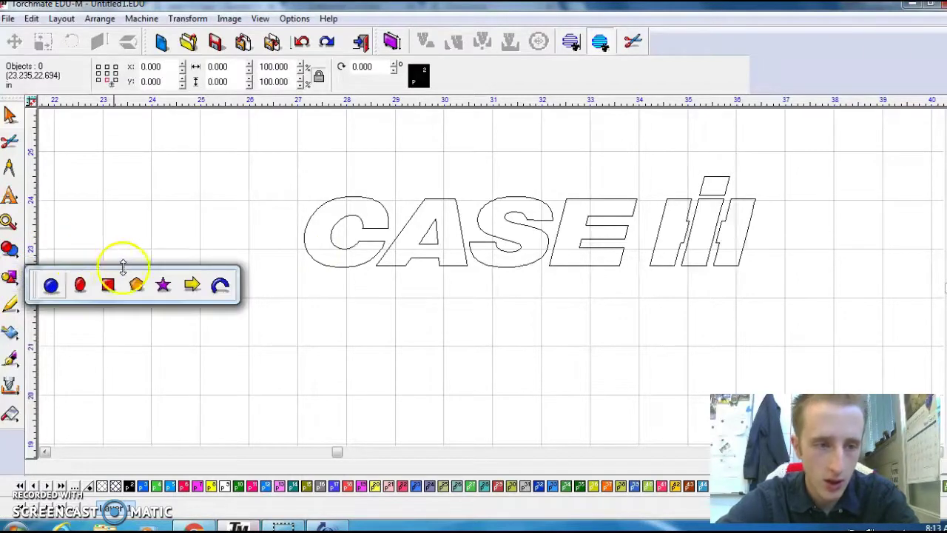
click(108, 285)
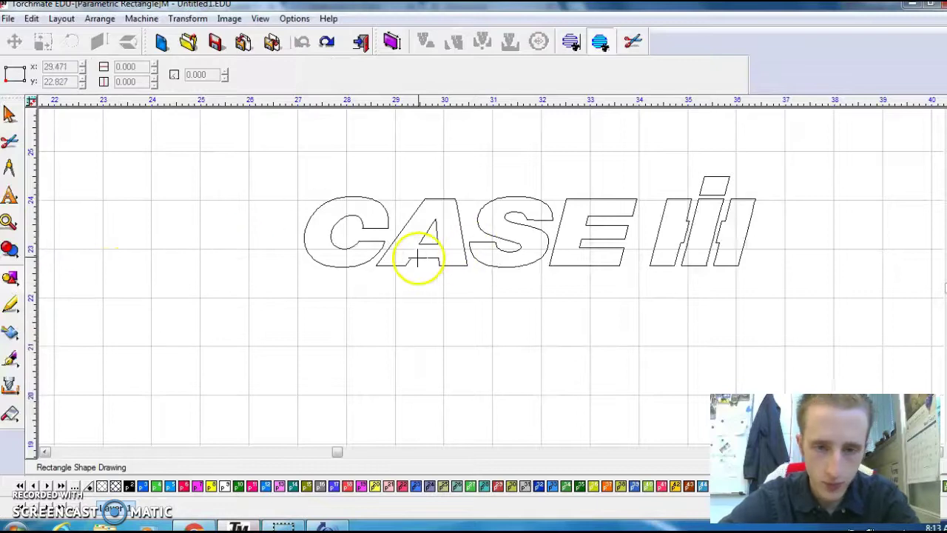
scroll(496, 285, up, 2)
scroll(496, 285, up, 2)
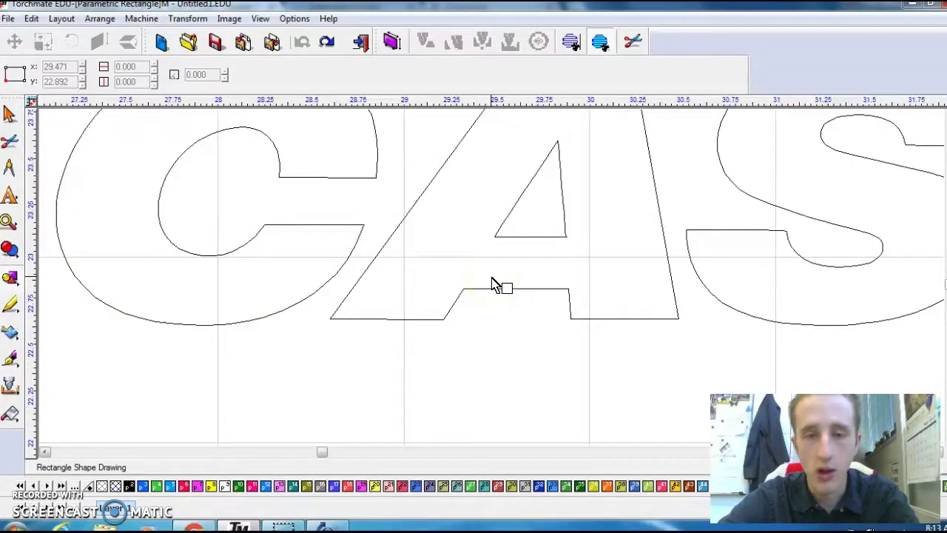
click(518, 225)
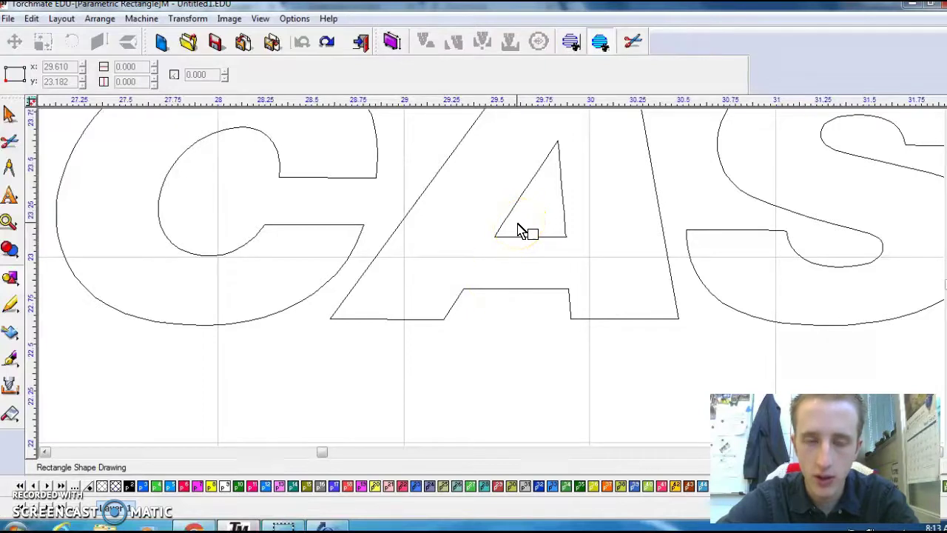
drag(520, 219, 554, 324)
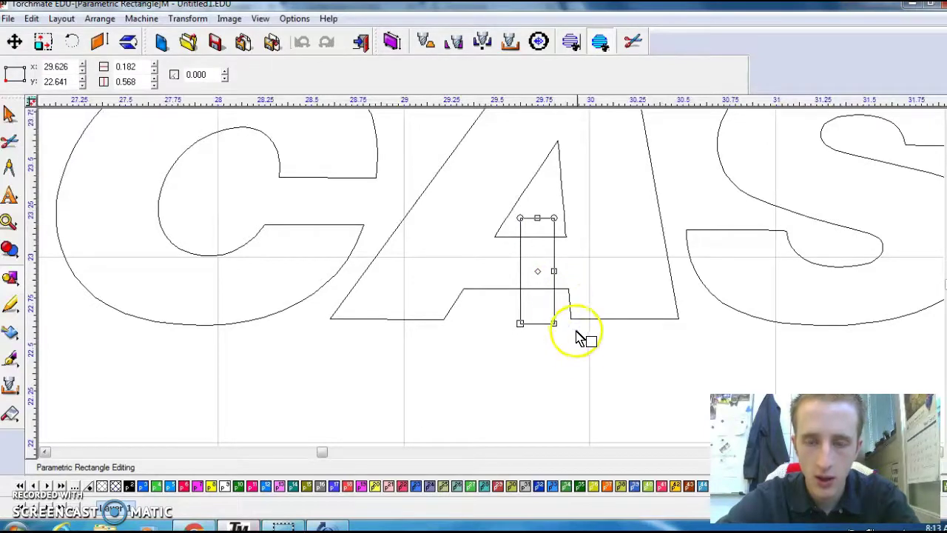
key(space)
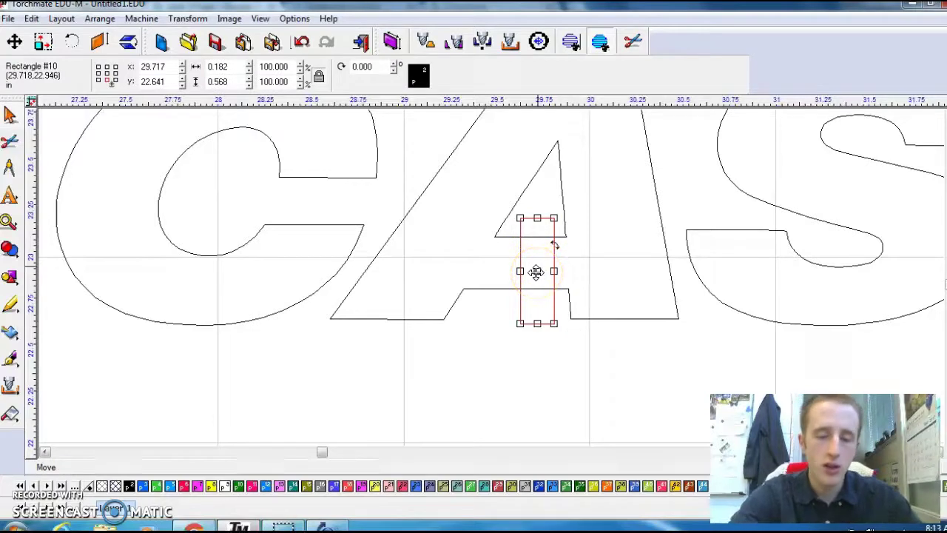
Convert the bridge rectangle in the letter A with Make Path and clear the selection.
click(99, 18)
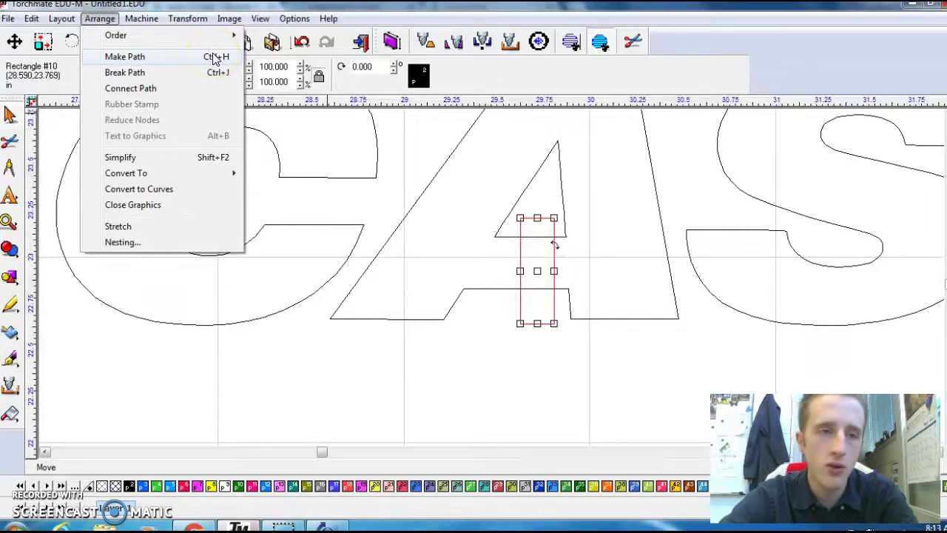
click(145, 63)
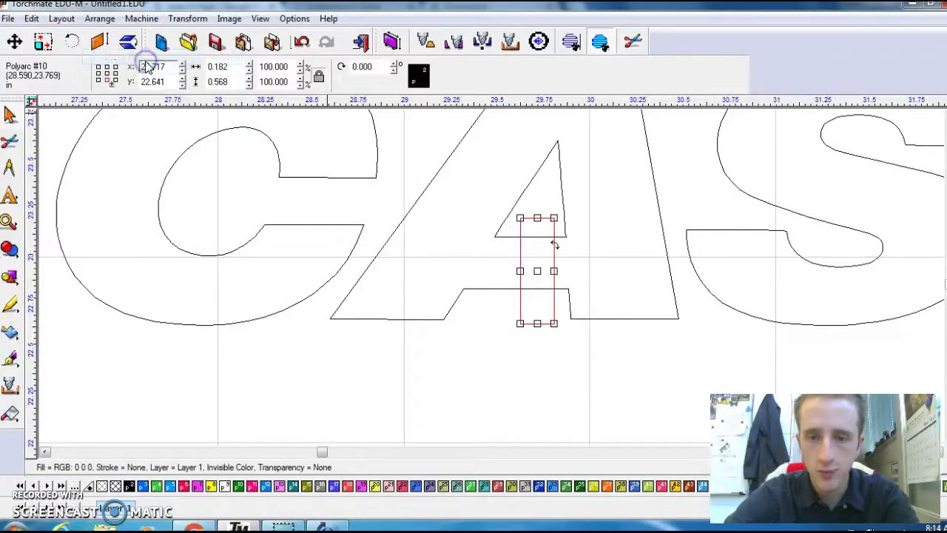
click(605, 326)
Combine the letter A's outer outline and its inner triangle into one object with Make Path.
click(555, 267)
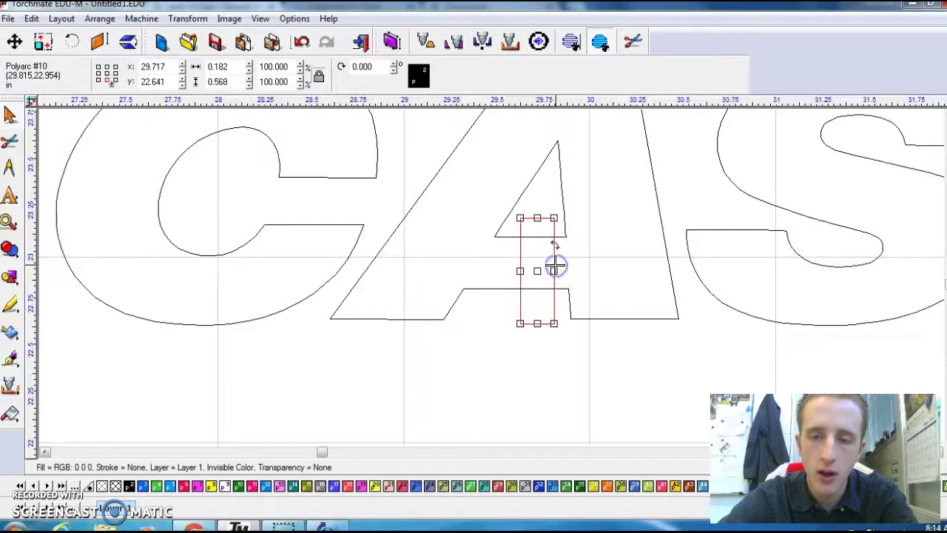
click(565, 225)
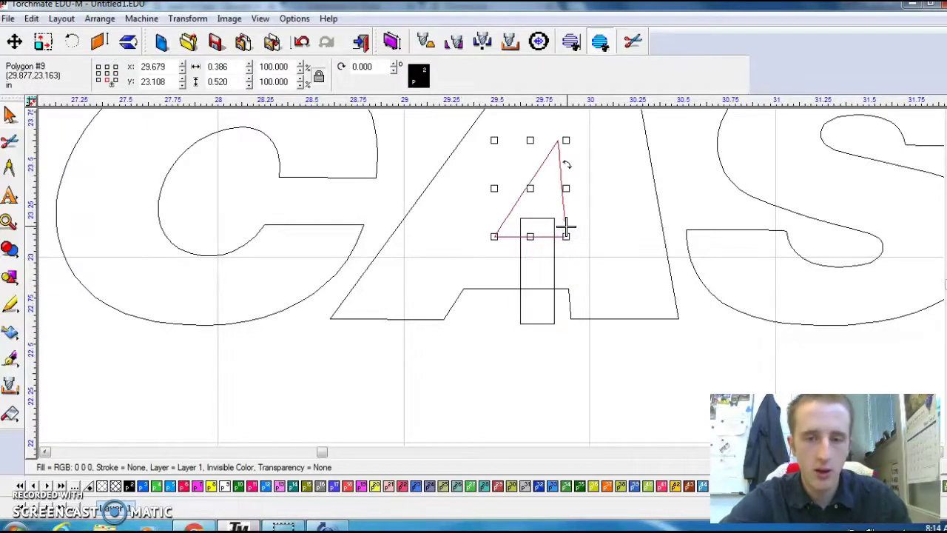
click(568, 312)
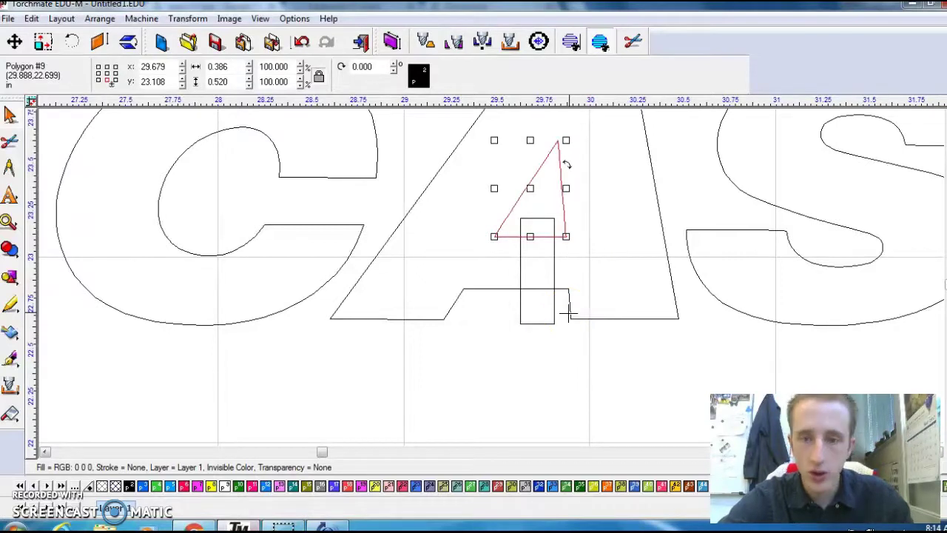
click(548, 219)
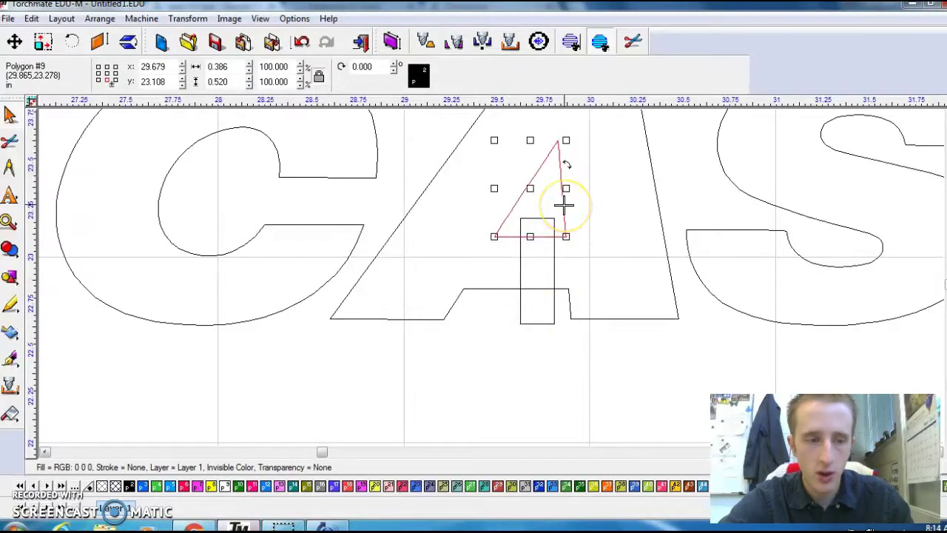
click(571, 312)
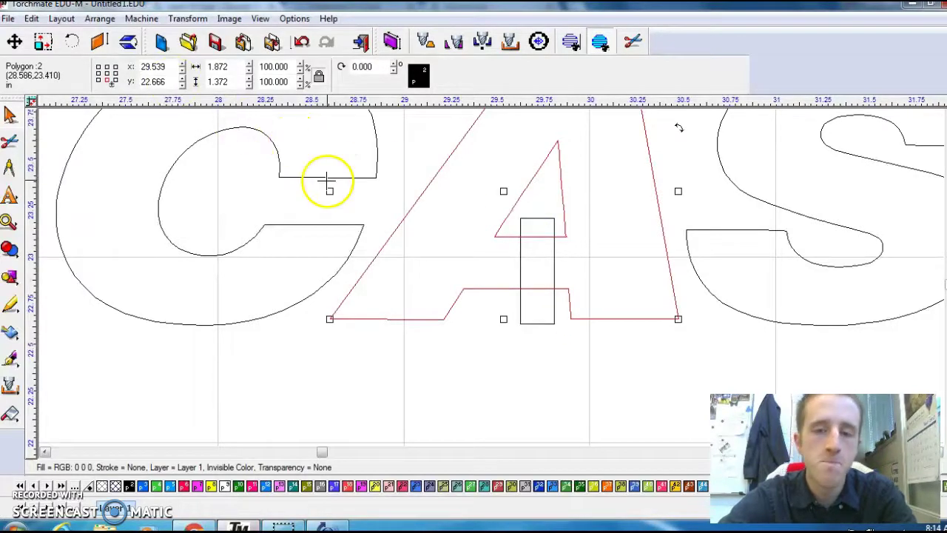
click(93, 21)
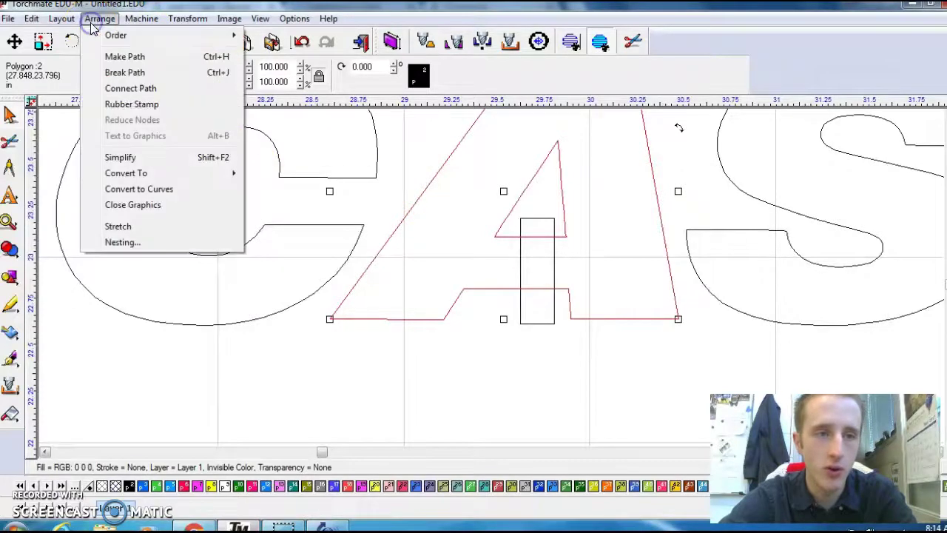
click(128, 57)
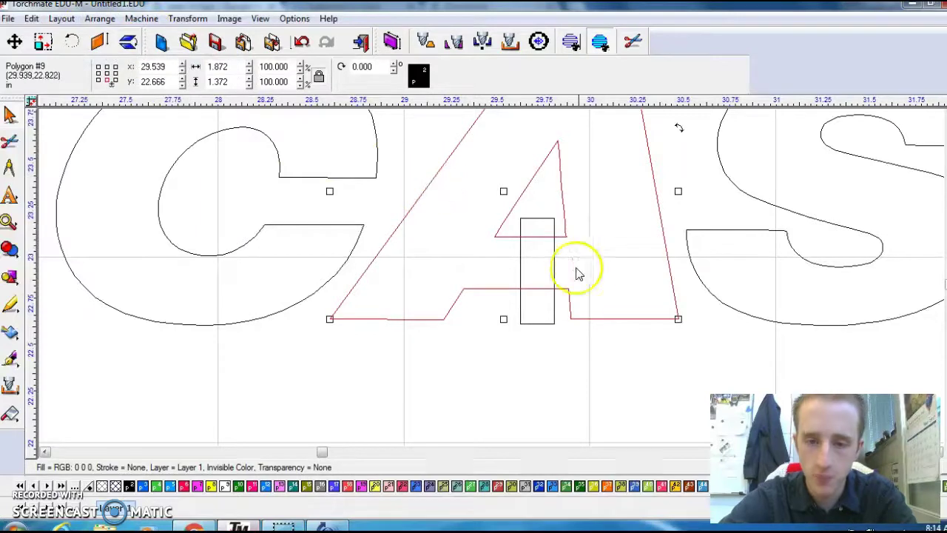
Rotate the bridge rectangle clockwise and shift it left so it slants from inside the A's triangle down through the crossbar.
click(573, 301)
click(567, 296)
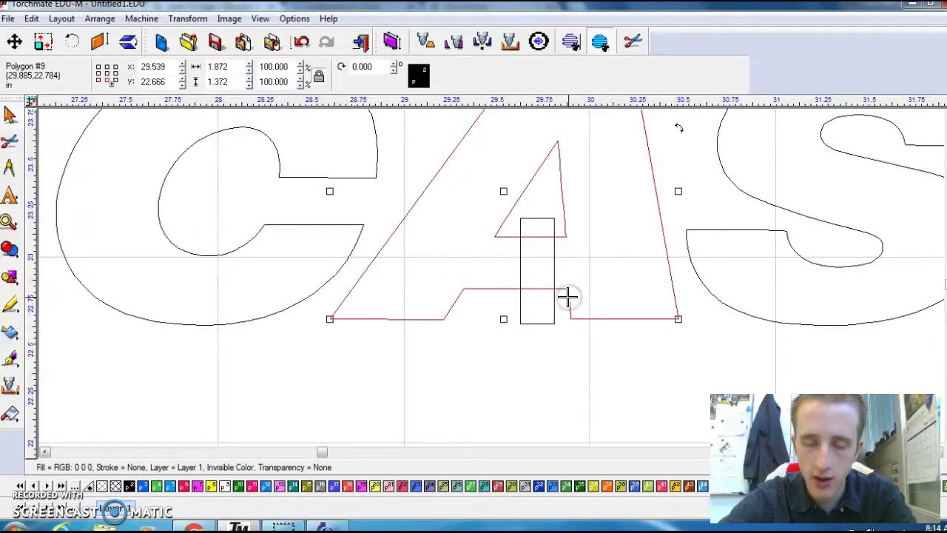
click(555, 317)
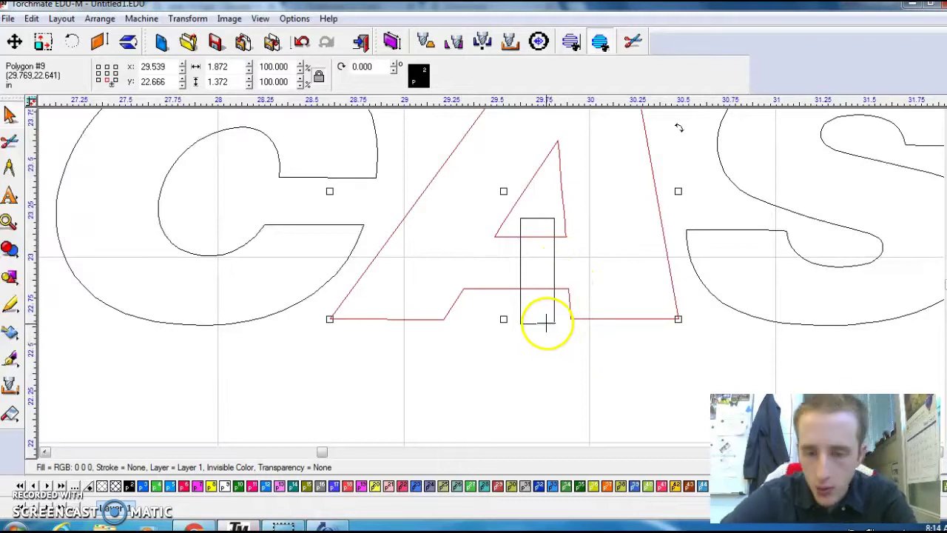
click(545, 323)
click(552, 237)
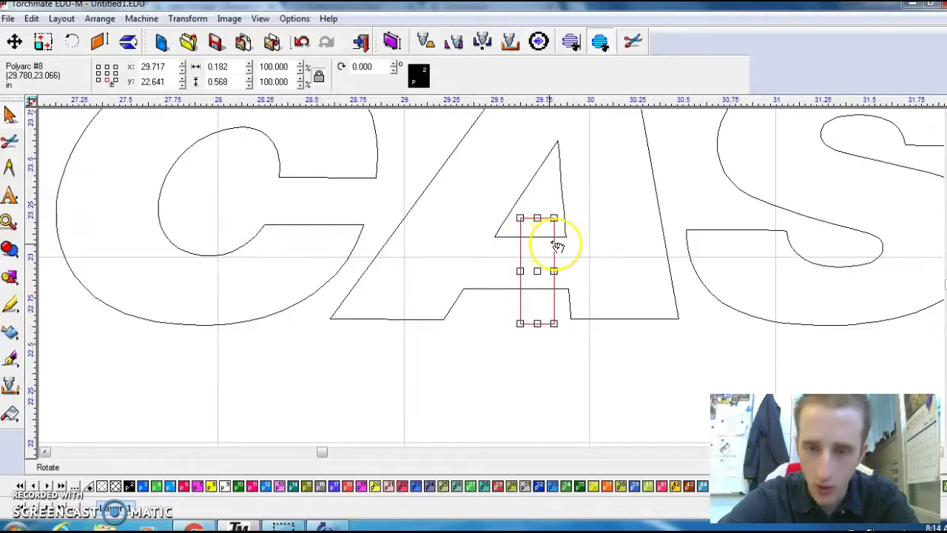
drag(558, 245, 554, 244)
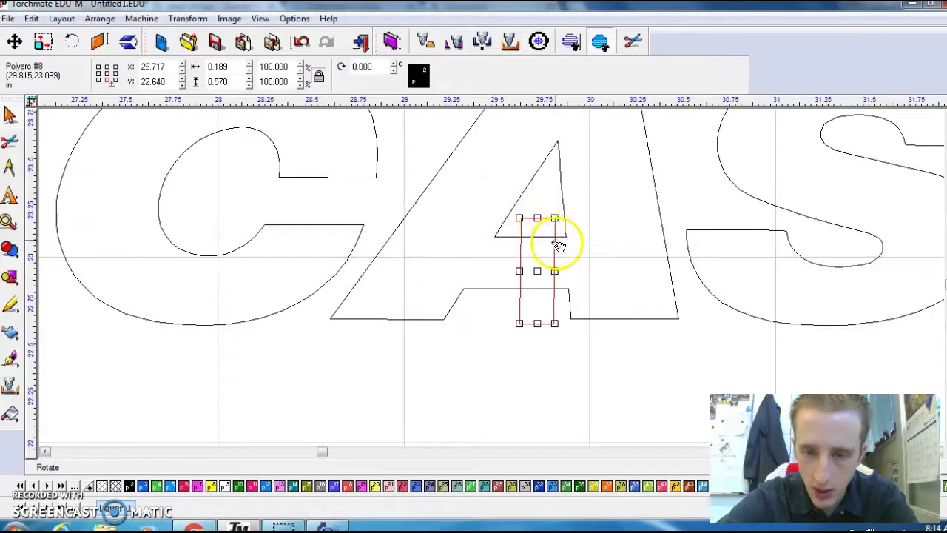
mouse_move(557, 245)
mouse_down()
mouse_move(573, 251)
mouse_move(507, 275)
mouse_up()
click(537, 272)
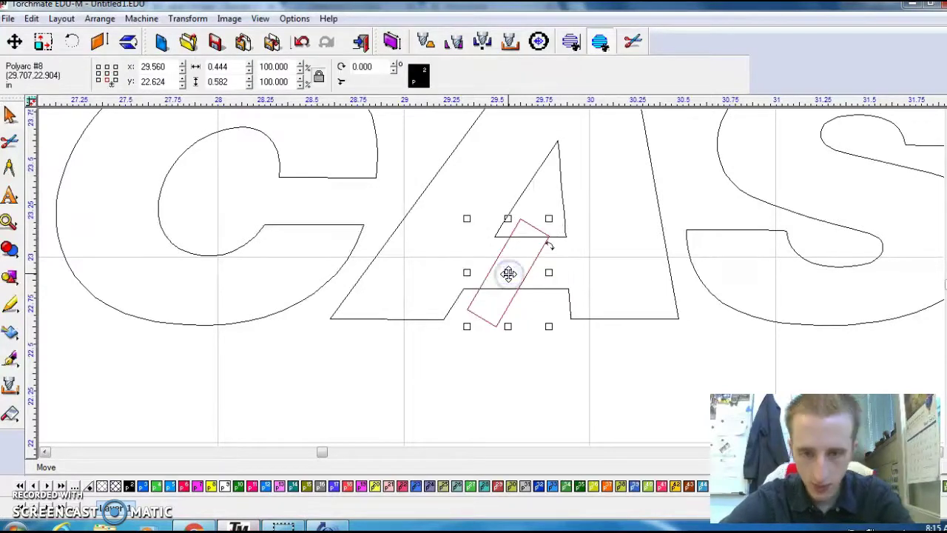
Select the slanted bridge rectangle together with the letter A, move both over the C, and undo that move.
click(592, 418)
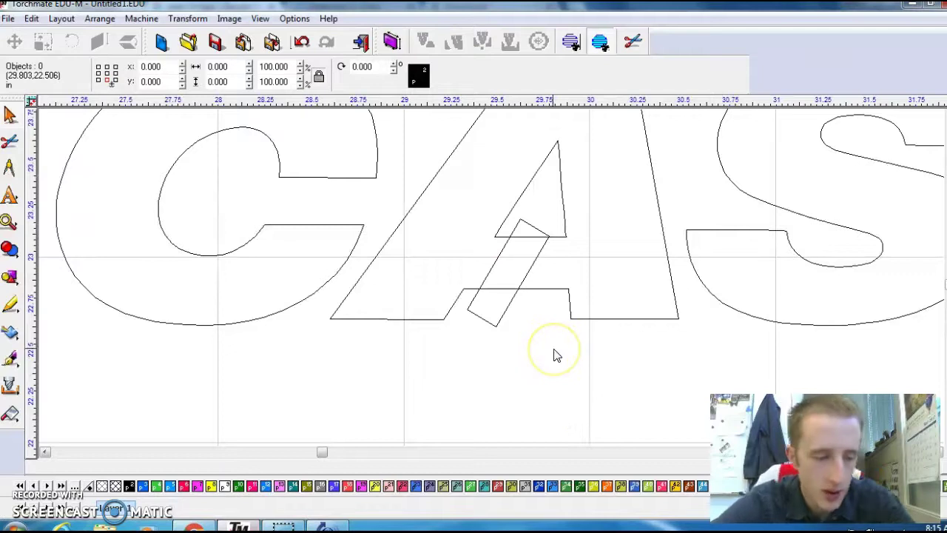
click(523, 272)
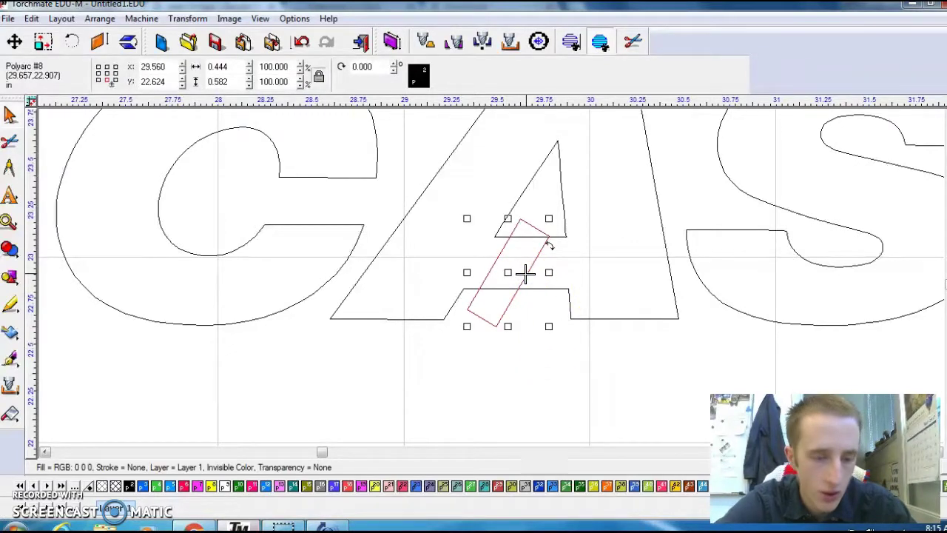
shift+click(571, 309)
drag(572, 309, 262, 275)
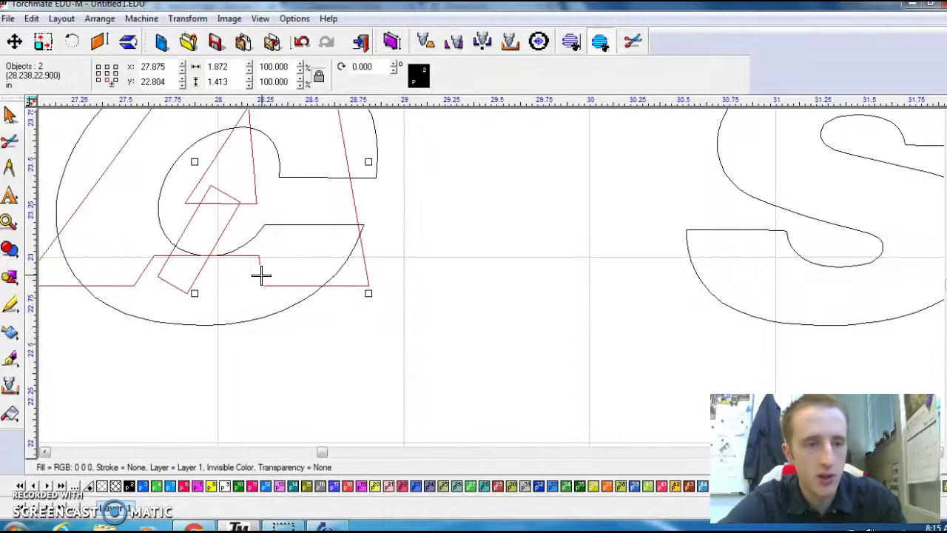
key(ctrl+z)
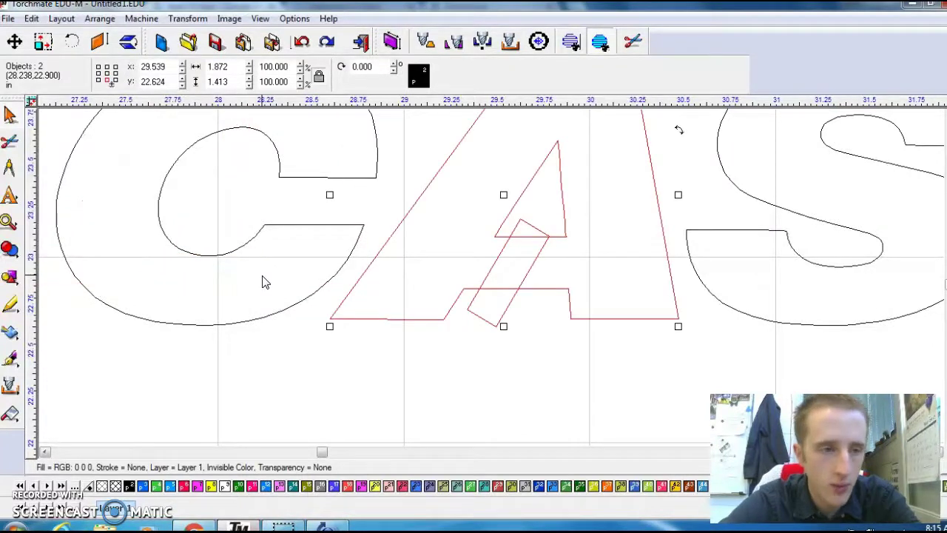
Split the A and the bridge rectangle at their overlaps, and delete the rectangle pieces below the crossbar and inside the triangle.
click(19, 253)
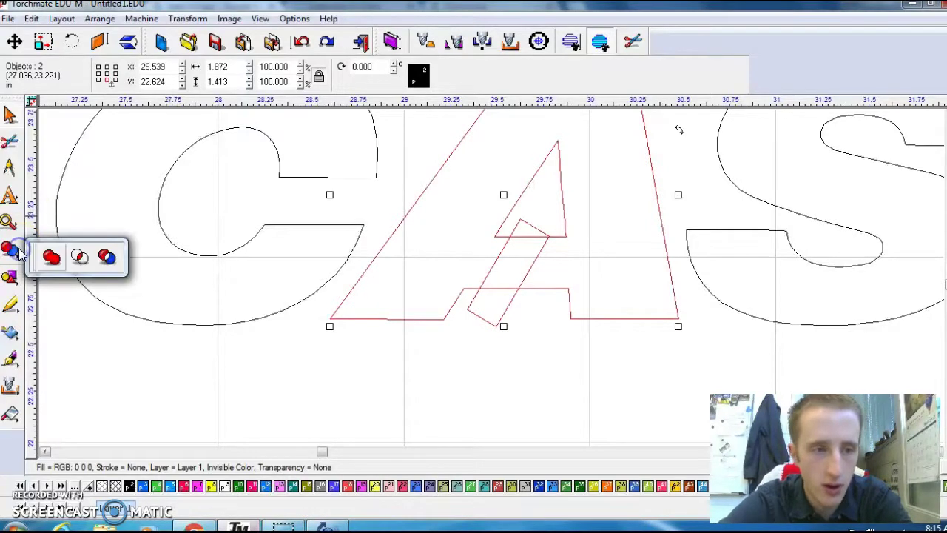
click(109, 260)
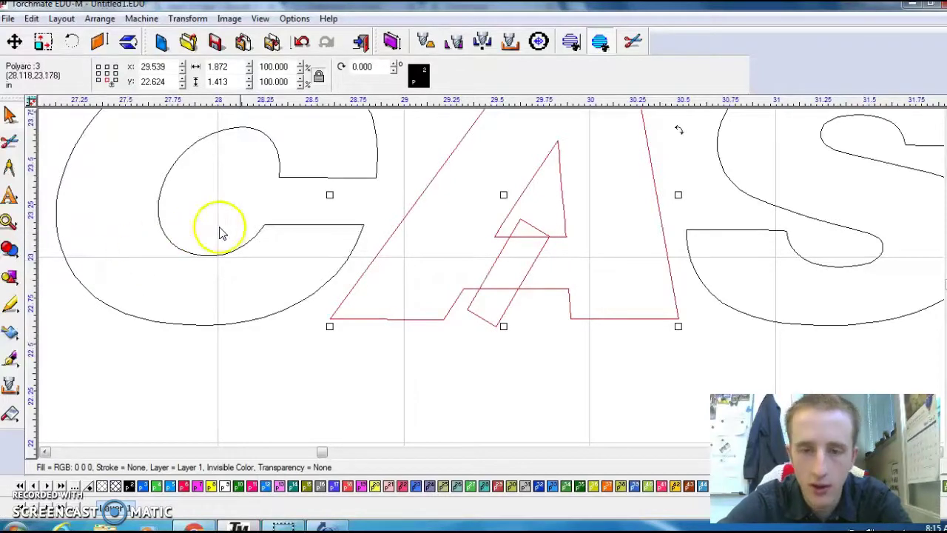
click(538, 317)
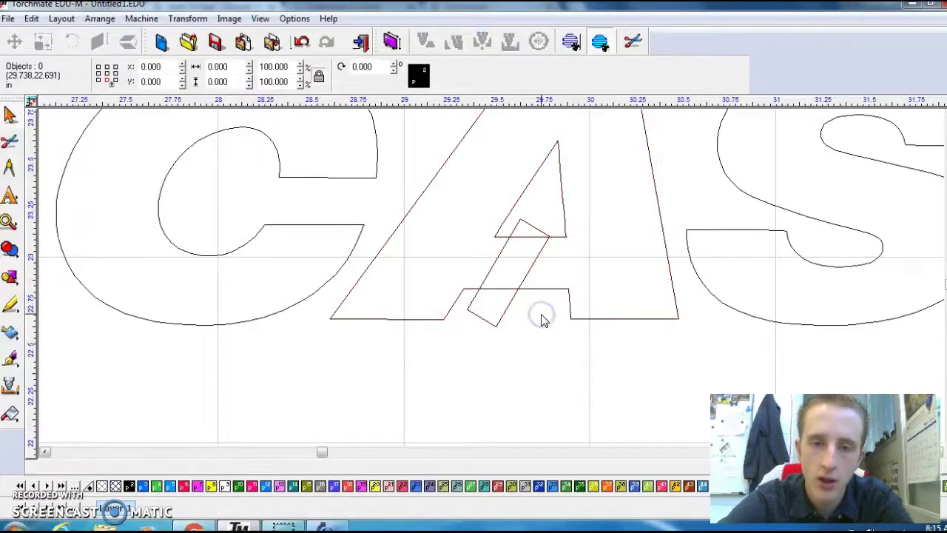
click(502, 315)
key(Delete)
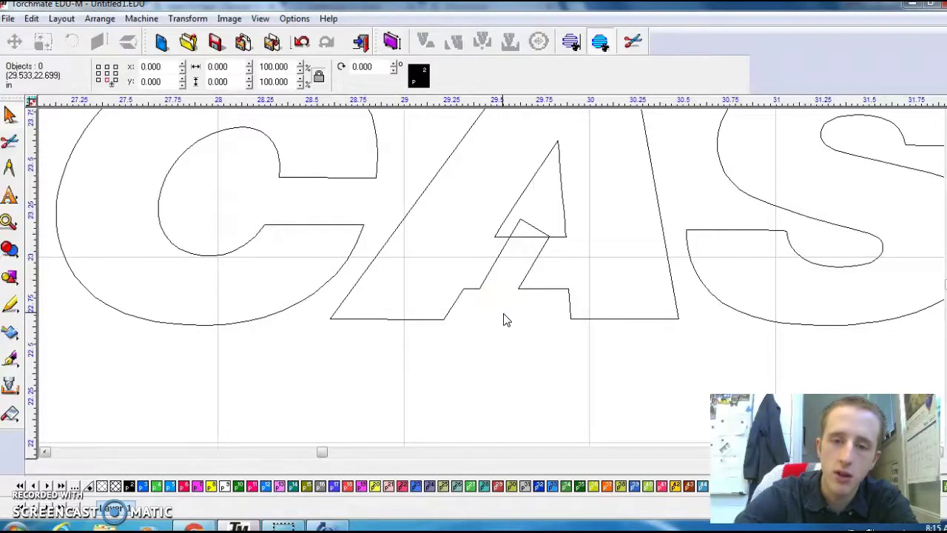
click(543, 224)
key(Delete)
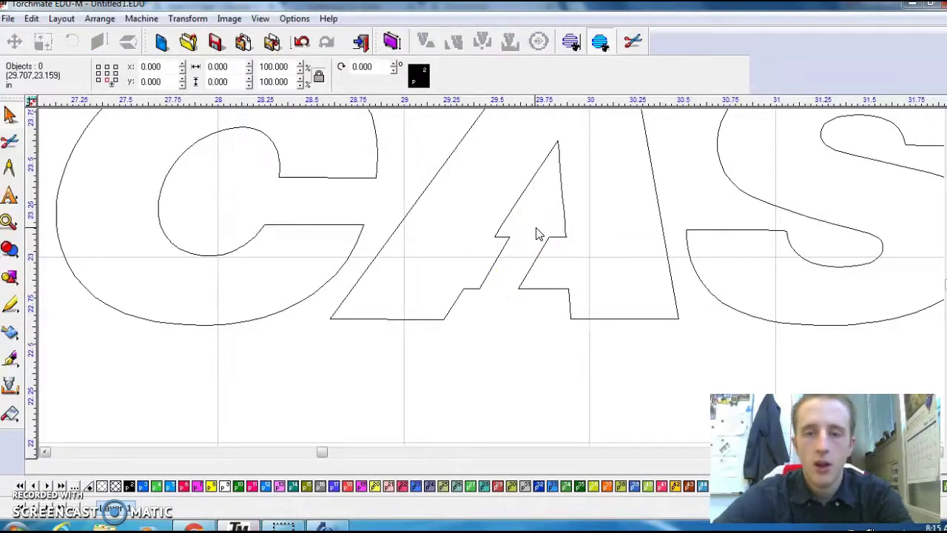
Edit the A's nodes: move the bridge's upper-right corner node left to about X 29.75, Y 23.11, and apply the edit.
scroll(492, 277, down, 2)
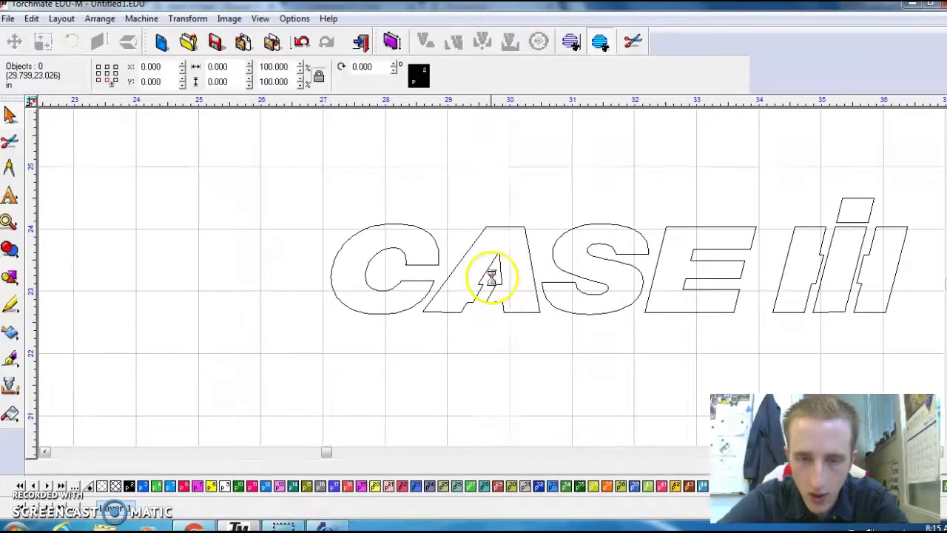
scroll(490, 270, down, 1)
scroll(491, 274, up, 4)
scroll(491, 277, down, 2)
scroll(491, 277, down, 1)
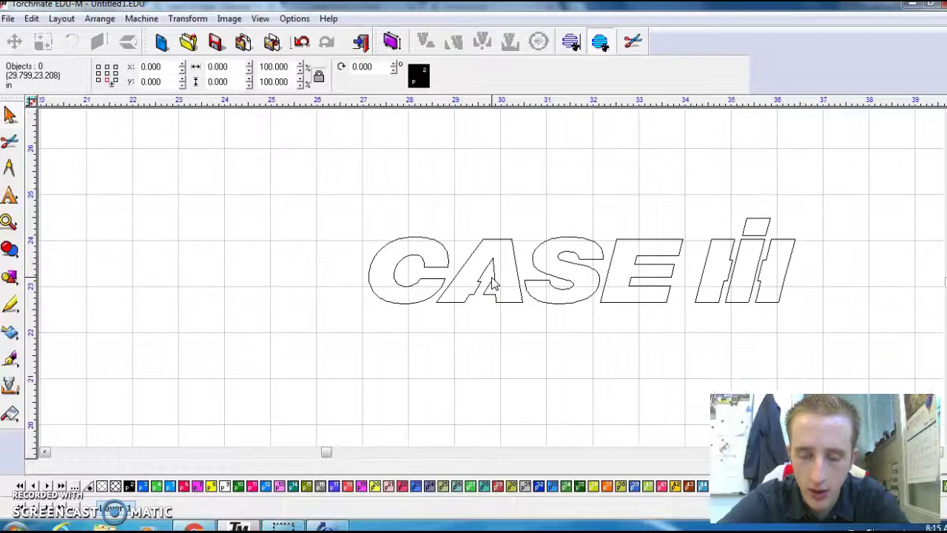
scroll(486, 279, up, 4)
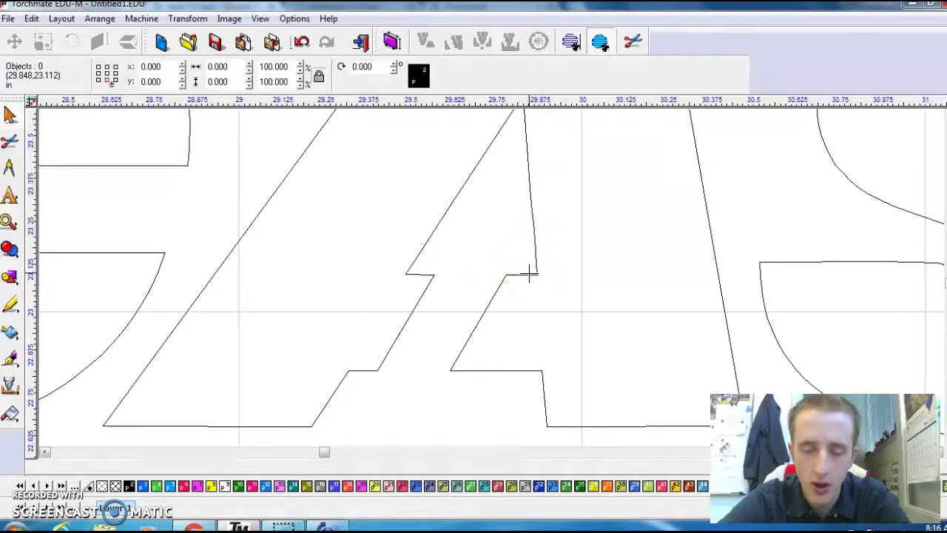
scroll(527, 273, down, 1)
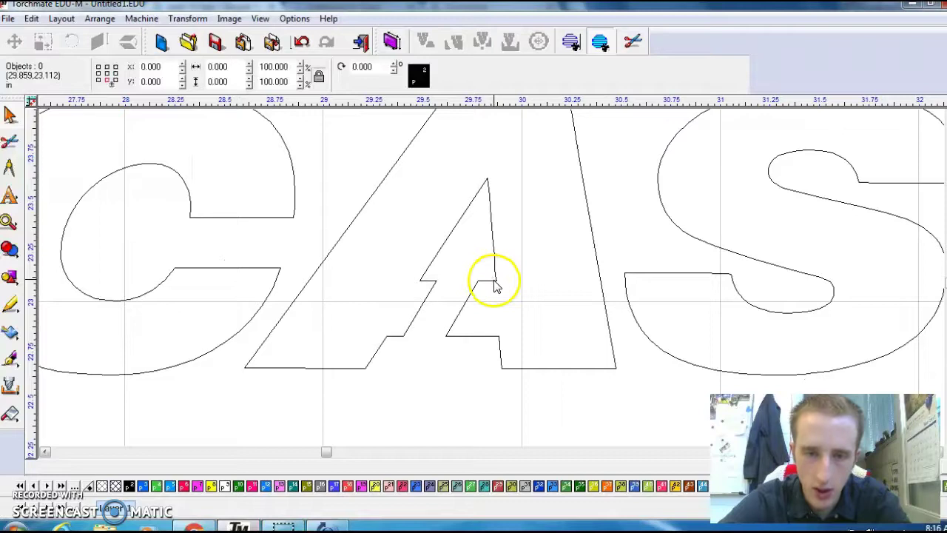
double_click(494, 285)
scroll(488, 285, up, 1)
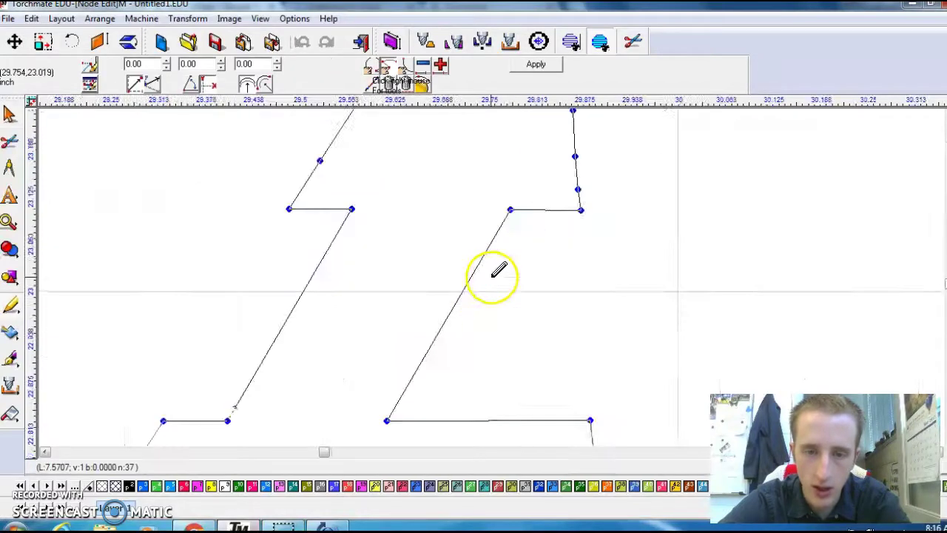
scroll(492, 270, down, 1)
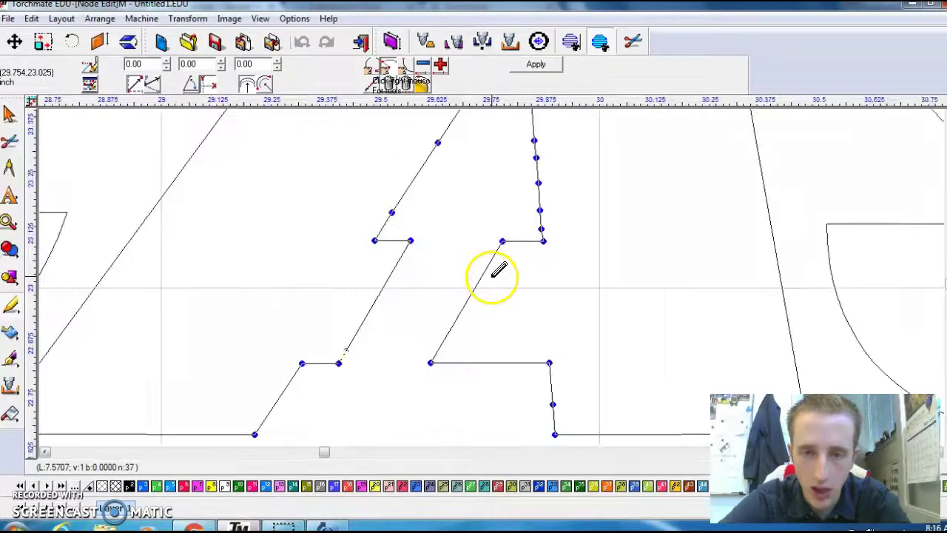
click(503, 240)
drag(503, 241, 488, 241)
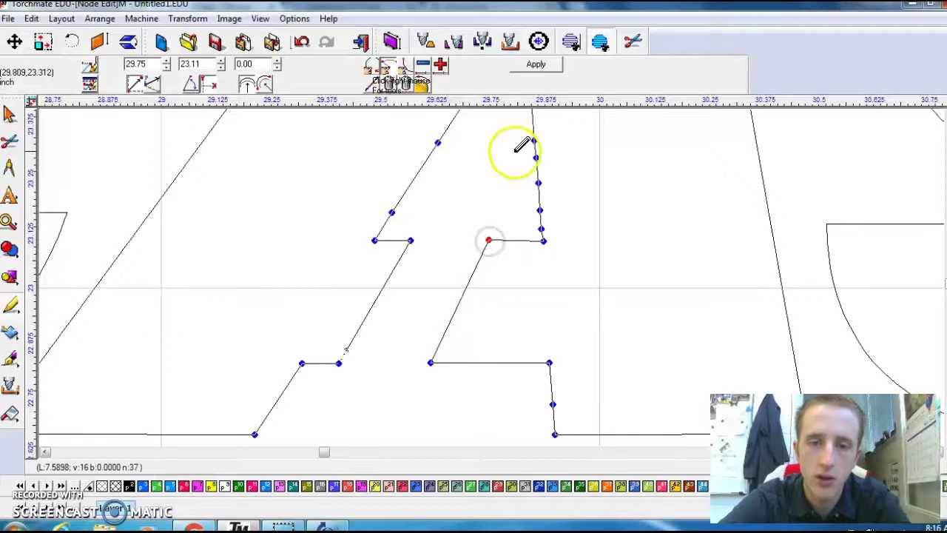
click(544, 67)
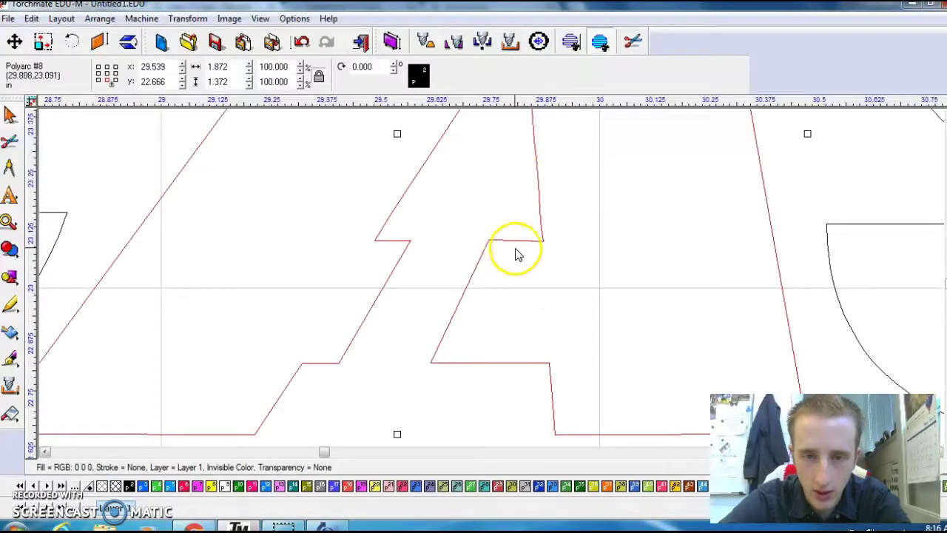
Clear the selection and draw a border rectangle about 9.77 in wide and 2.24 in high around the CASE IH lettering.
scroll(515, 241, down, 4)
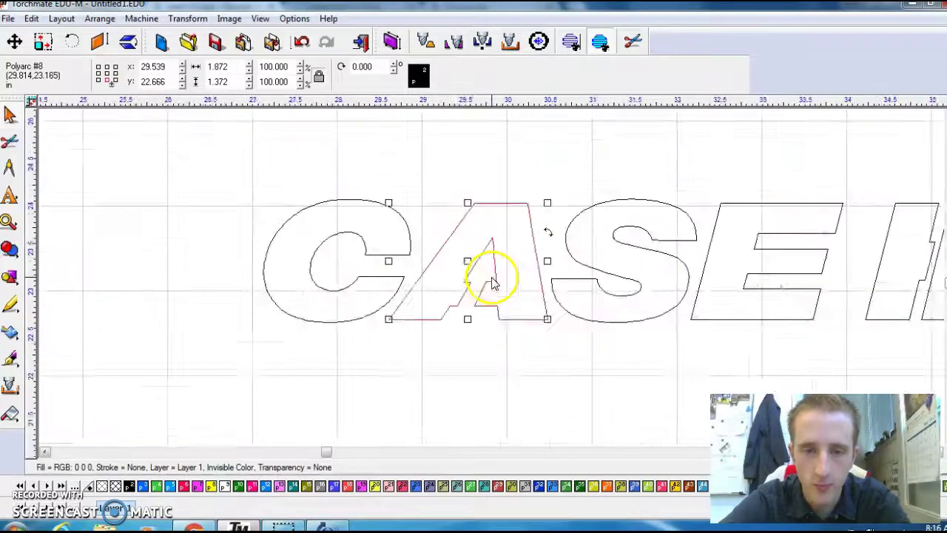
scroll(493, 284, down, 3)
click(553, 333)
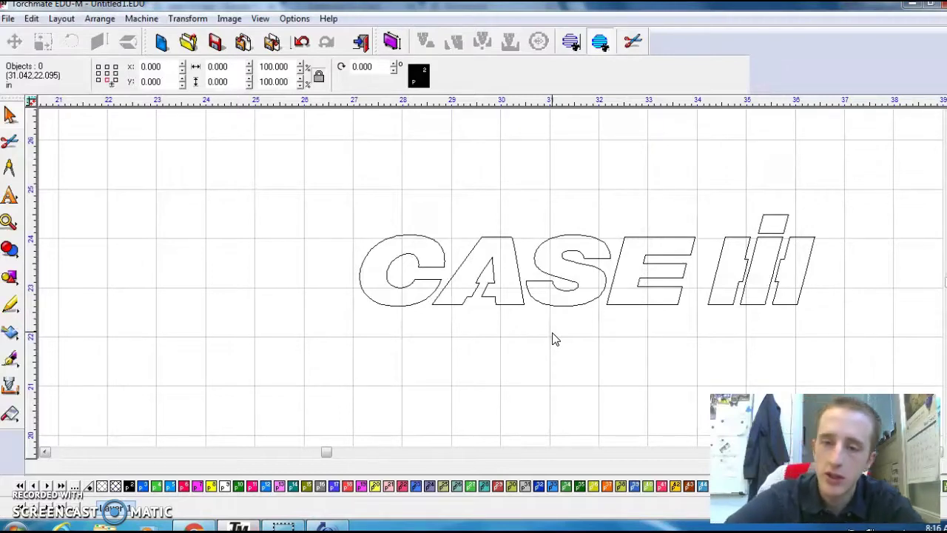
click(12, 252)
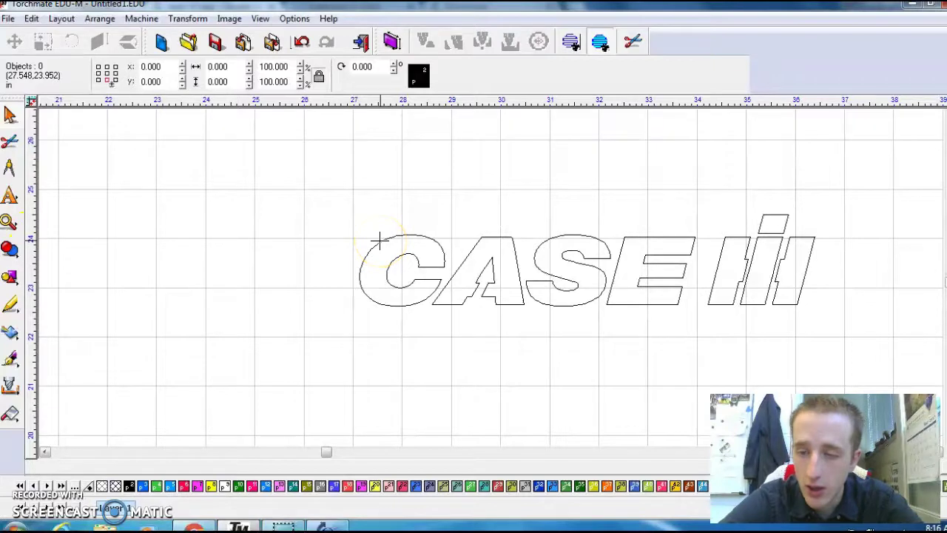
click(13, 282)
drag(13, 285, 117, 290)
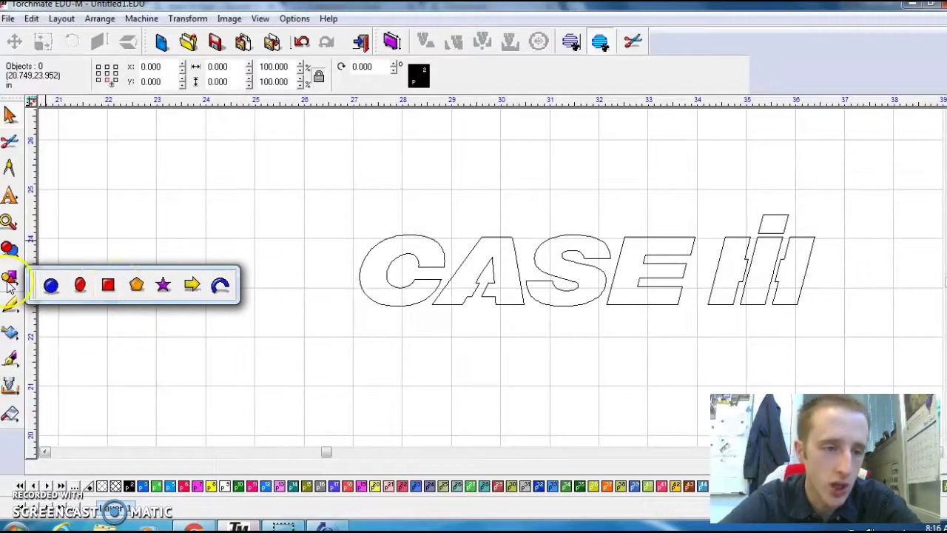
drag(44, 285, 108, 289)
mouse_move(336, 212)
mouse_down()
mouse_move(401, 217)
mouse_move(725, 338)
mouse_move(648, 325)
mouse_move(835, 311)
mouse_move(829, 324)
mouse_up()
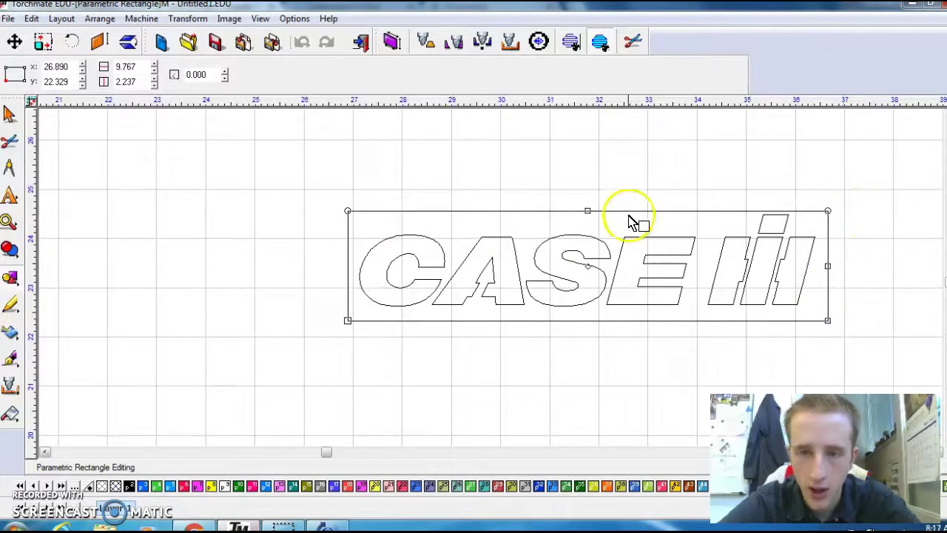
scroll(844, 211, up, 1)
scroll(492, 281, down, 2)
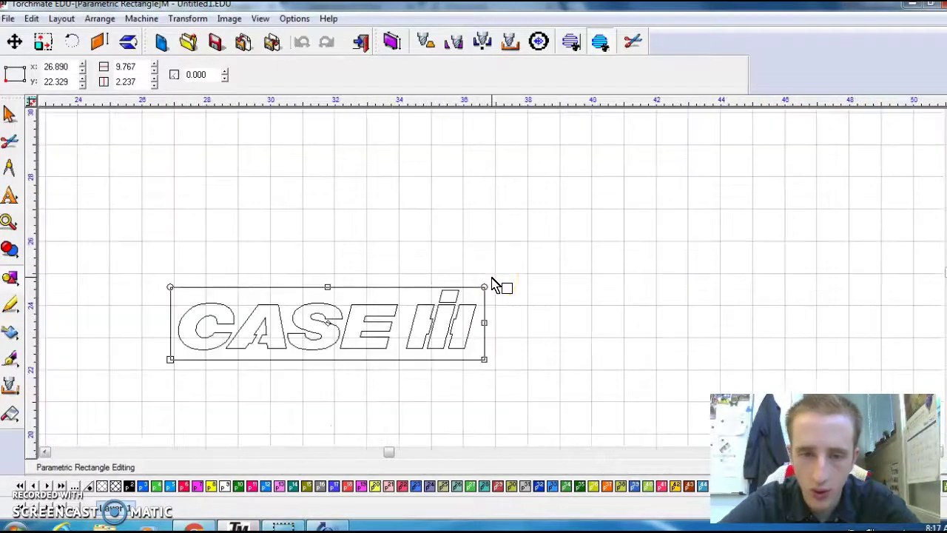
Round the corners of the border rectangle to a radius of about 0.313 in and apply the edit.
scroll(494, 283, up, 3)
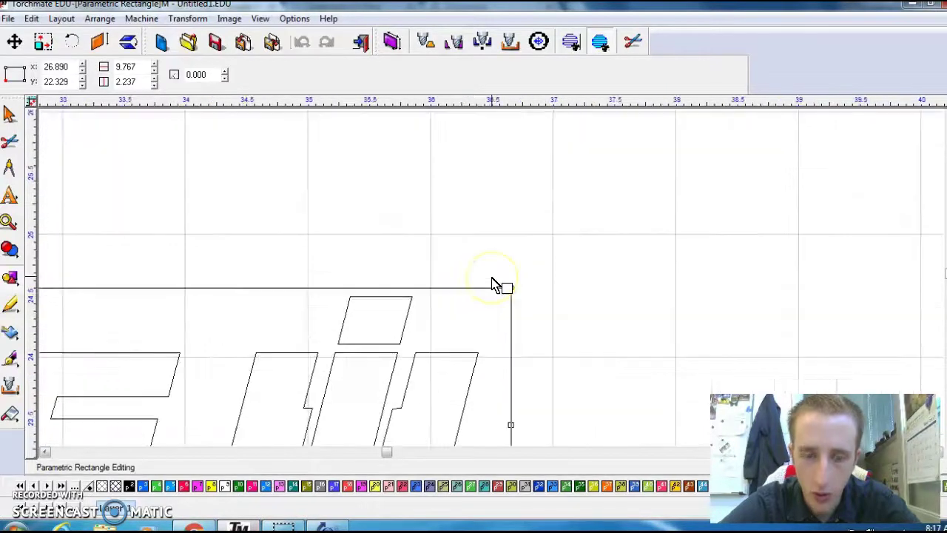
drag(510, 290, 474, 293)
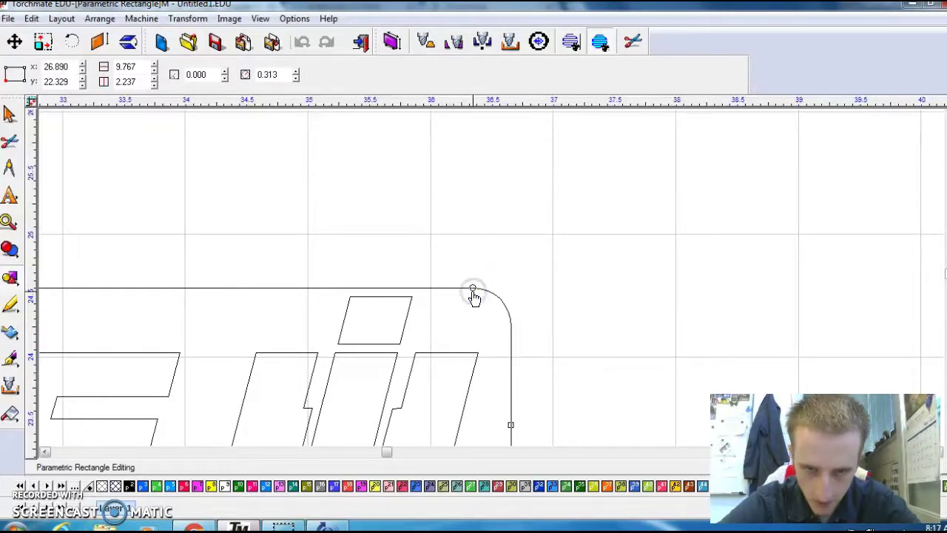
click(568, 297)
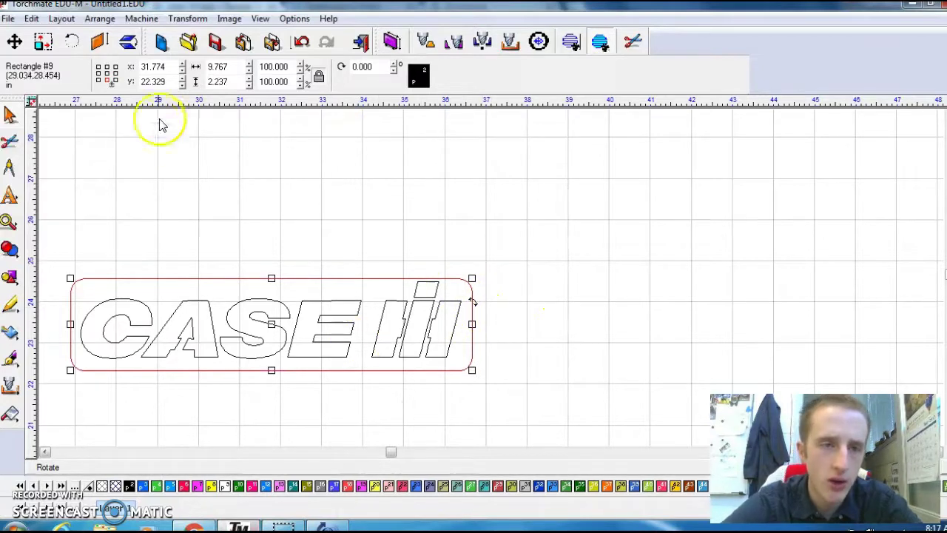
Scale the rounded border rectangle proportionally to a width of 10.5 in and clear the selection.
double_click(234, 65)
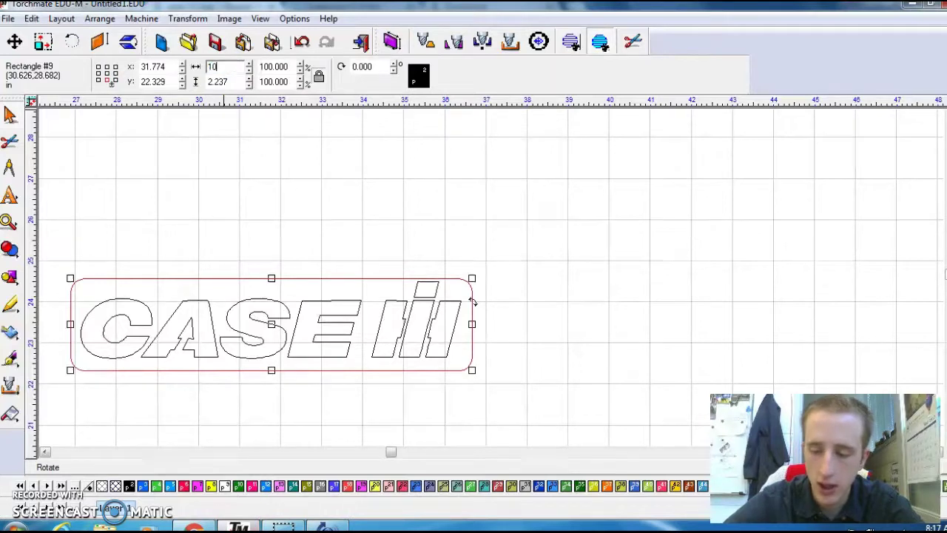
key(Return)
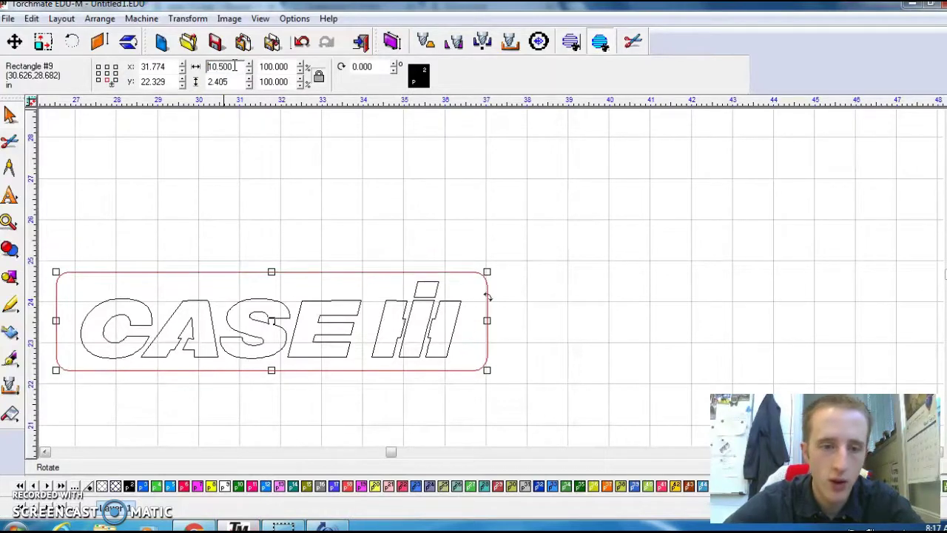
click(534, 338)
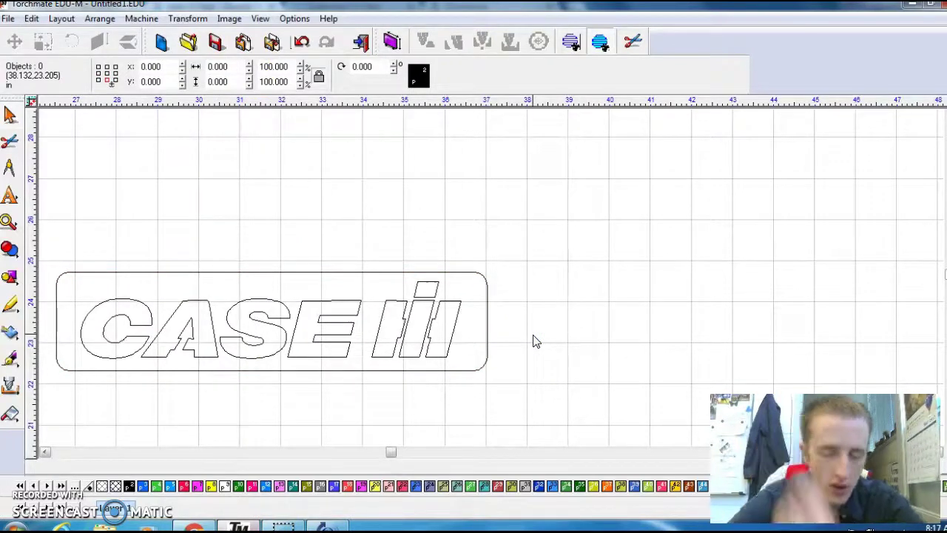
Select all the CASE IH lettering outlines inside the border and make them into a single path.
click(448, 354)
drag(460, 356, 65, 271)
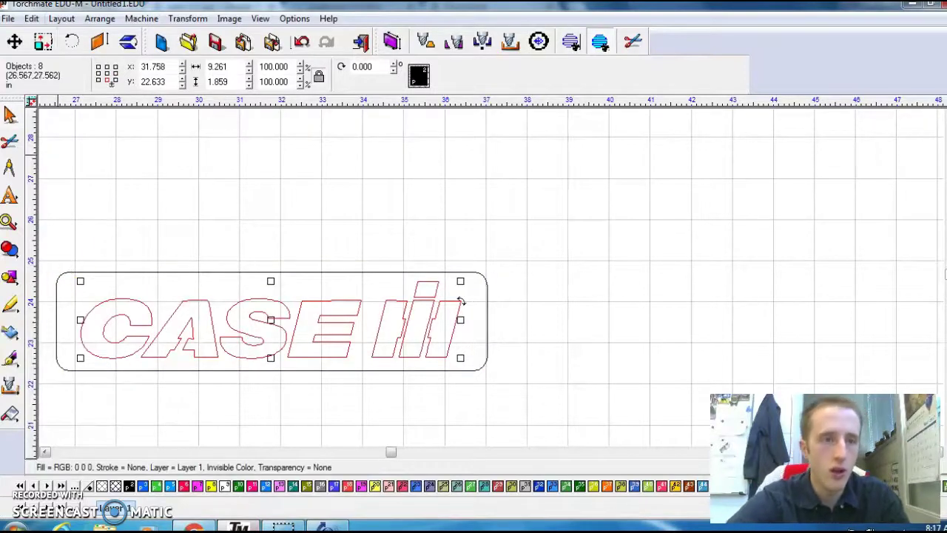
click(92, 19)
click(148, 57)
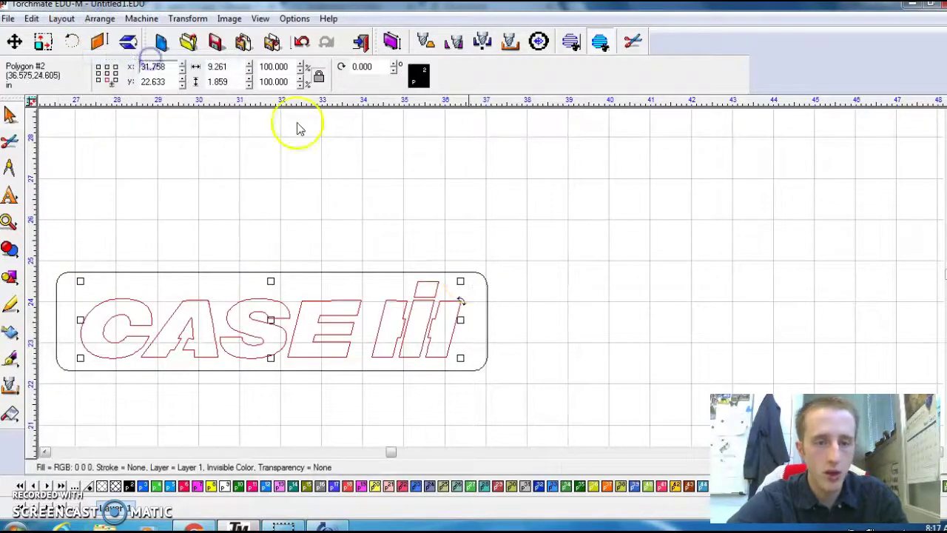
Convert the rounded border rectangle into a path and clear the selection.
drag(568, 326, 492, 324)
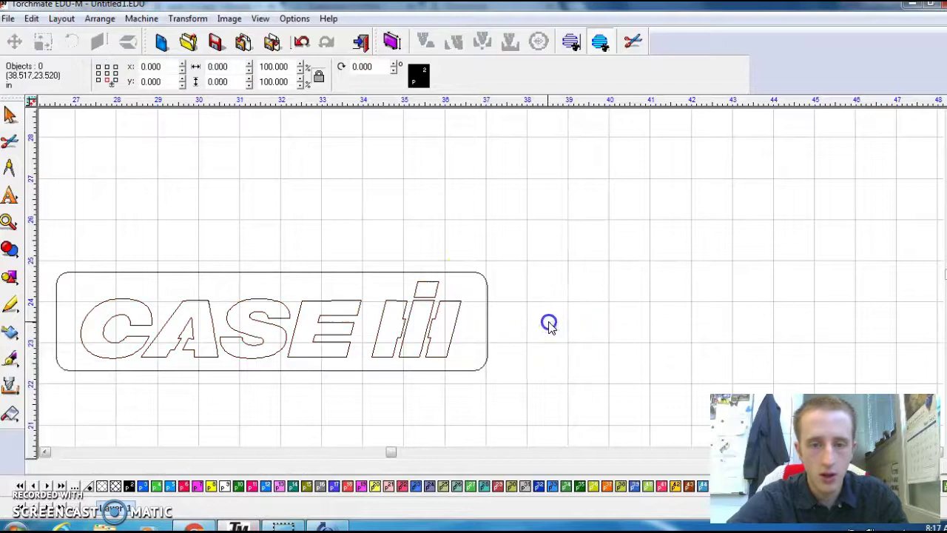
click(486, 327)
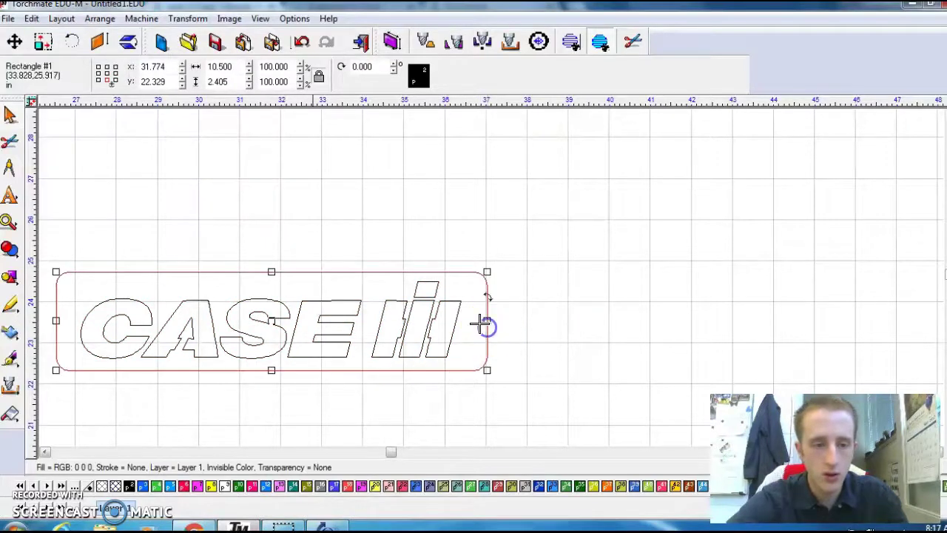
click(101, 19)
click(125, 57)
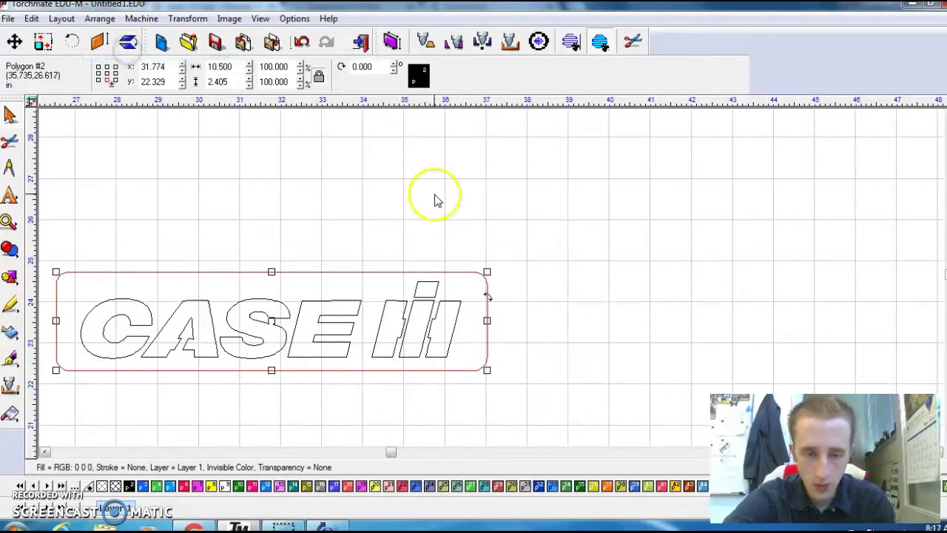
click(612, 319)
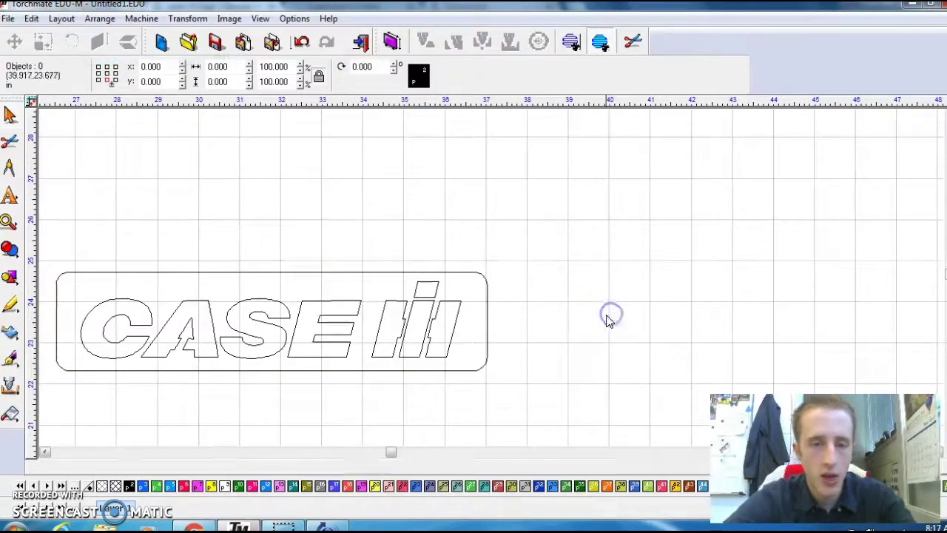
Select the border together with the lettering, center the border on the lettering, and clear the selection.
click(487, 298)
click(433, 326)
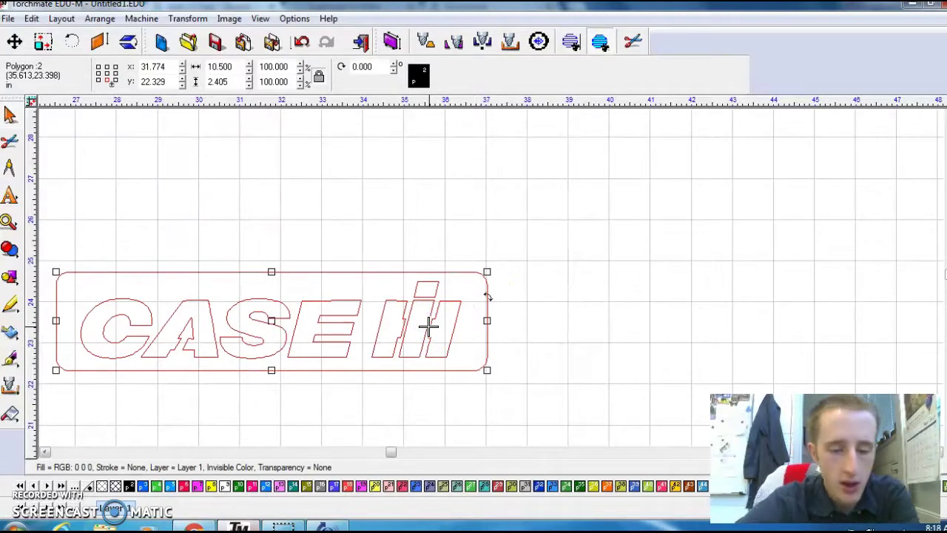
drag(429, 325, 430, 324)
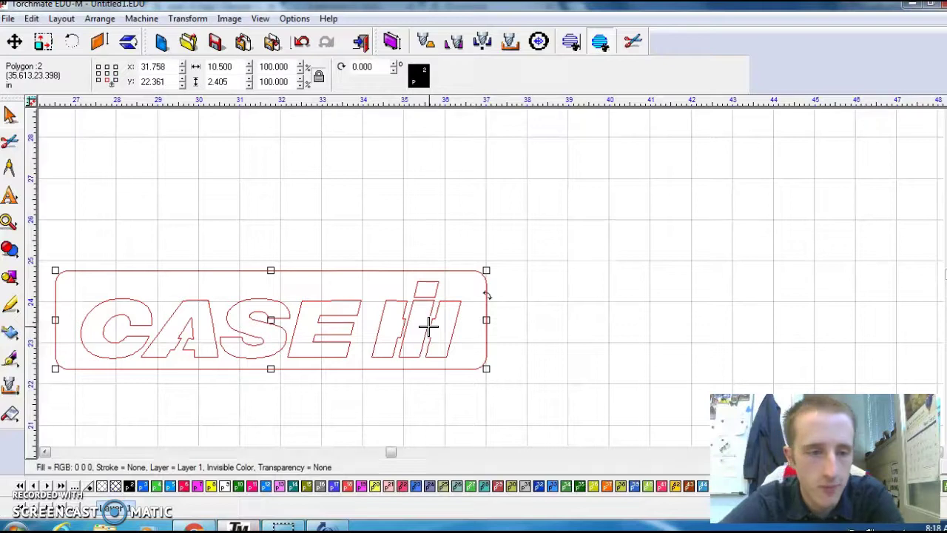
click(511, 347)
scroll(234, 319, down, 3)
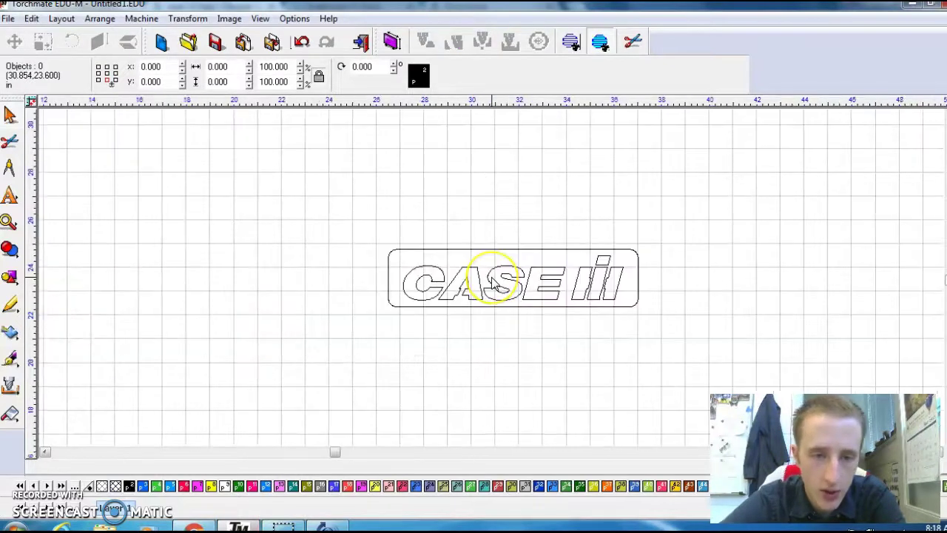
scroll(493, 284, up, 2)
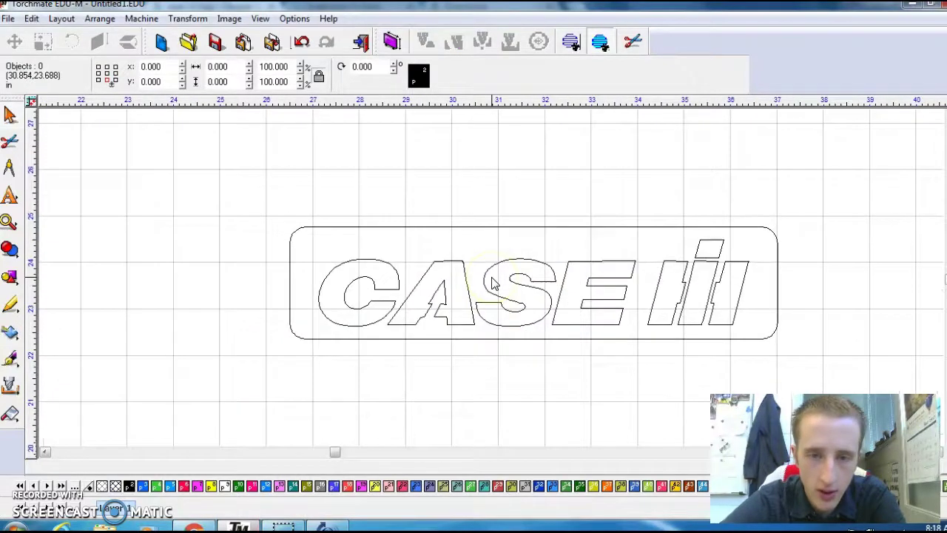
Check the overall width and height of the border outline.
click(497, 226)
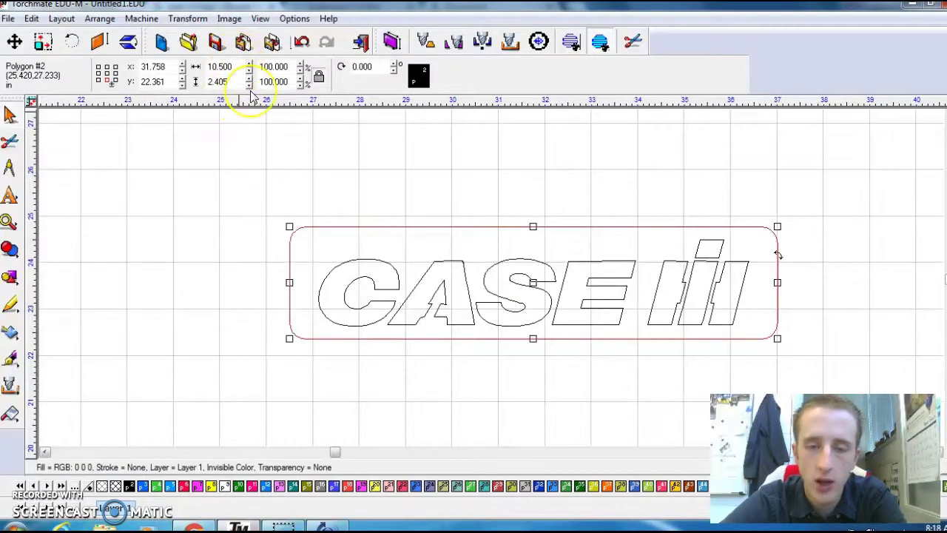
double_click(240, 67)
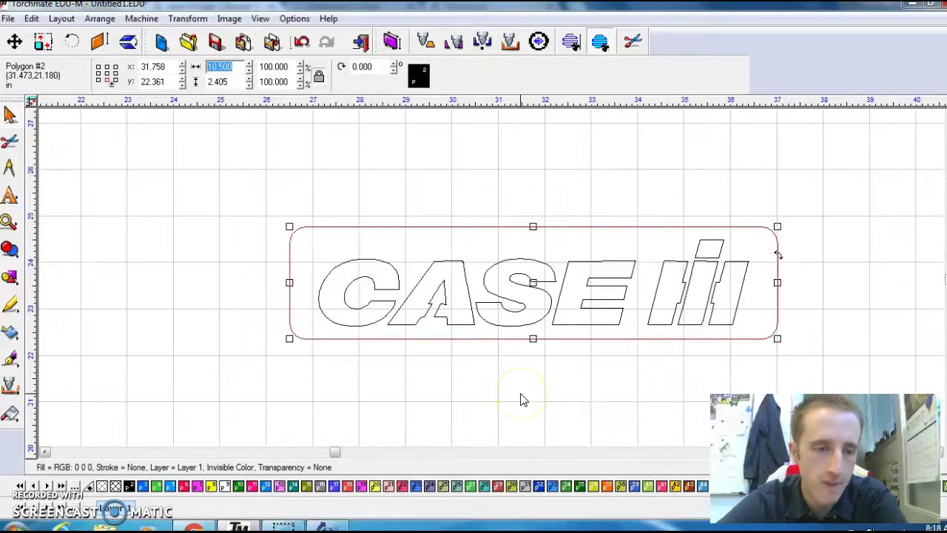
click(567, 361)
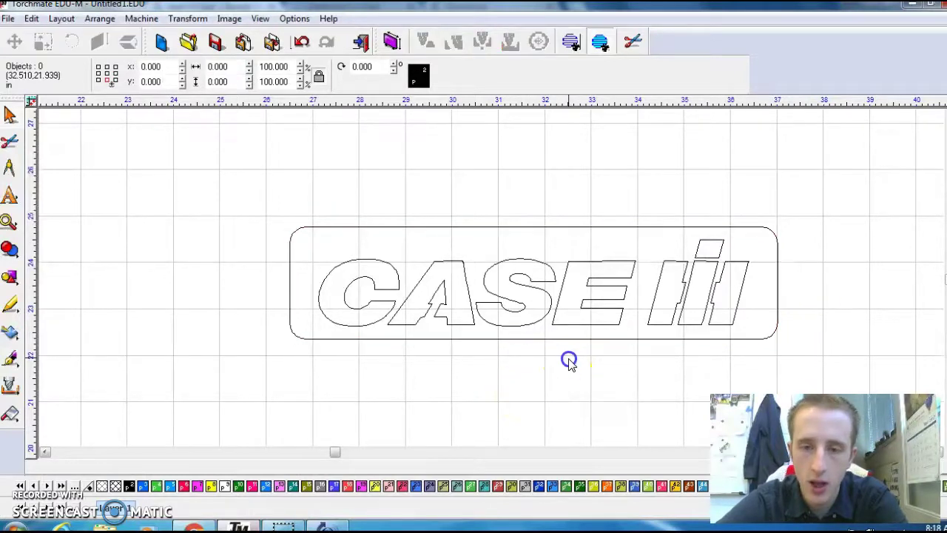
Create a female tool path for the lettering with Plasma 45, a 110 in/min feed rate and a 0.090 in arc lead-in, then deselect it.
click(551, 303)
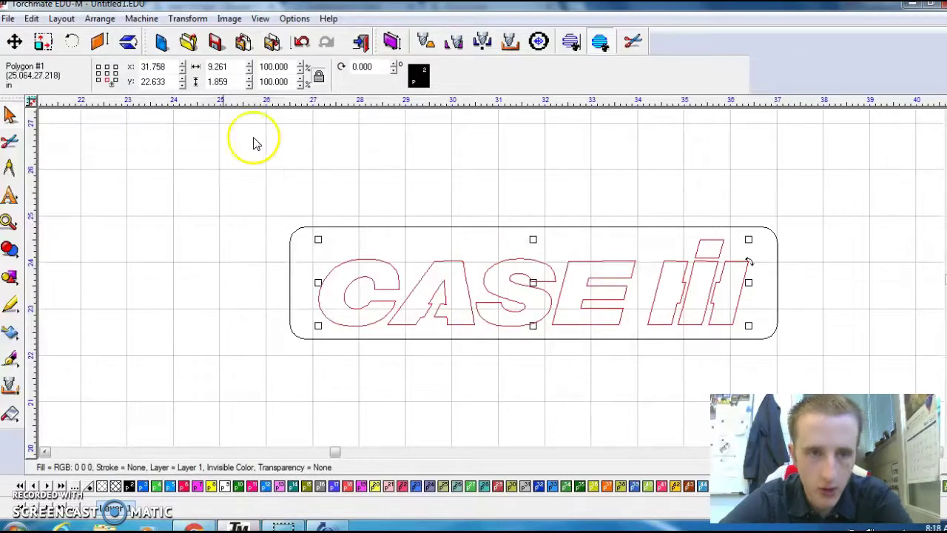
click(151, 19)
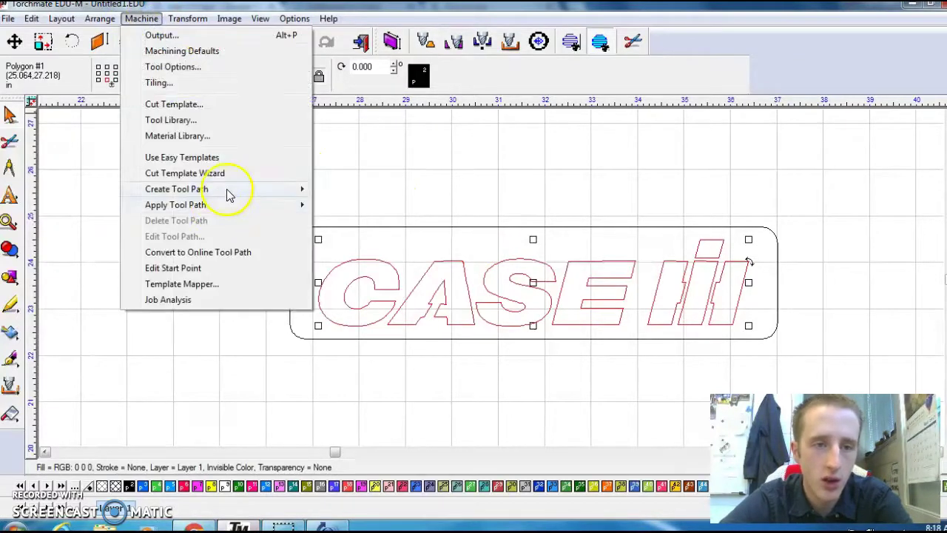
mouse_move(228, 192)
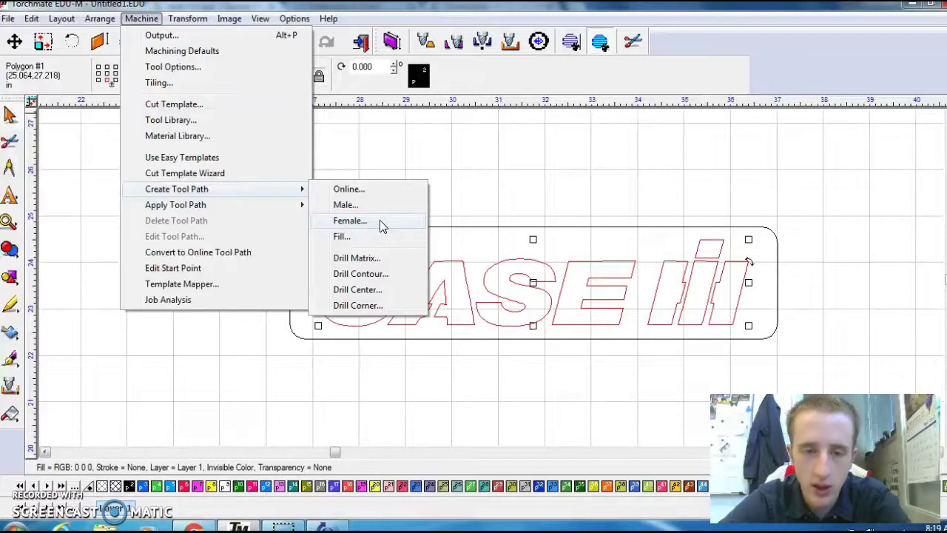
click(350, 221)
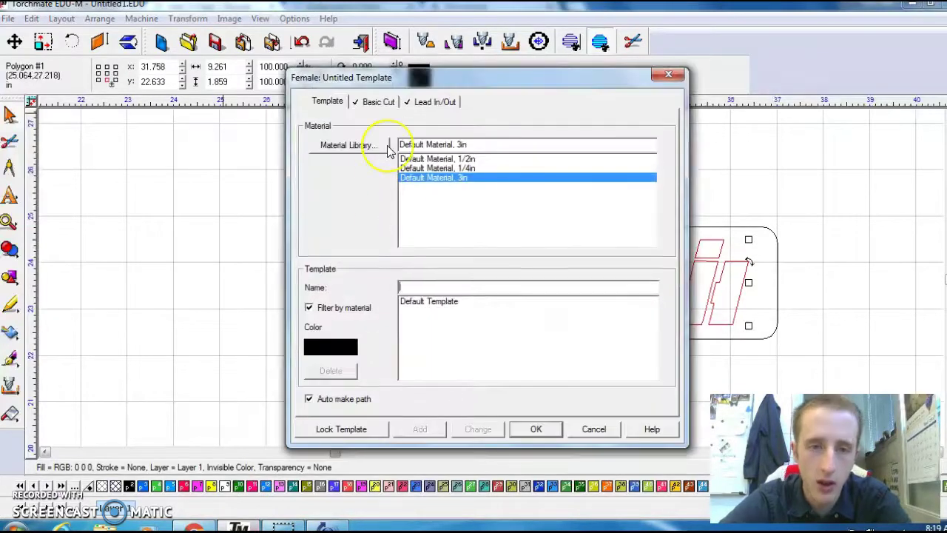
click(381, 102)
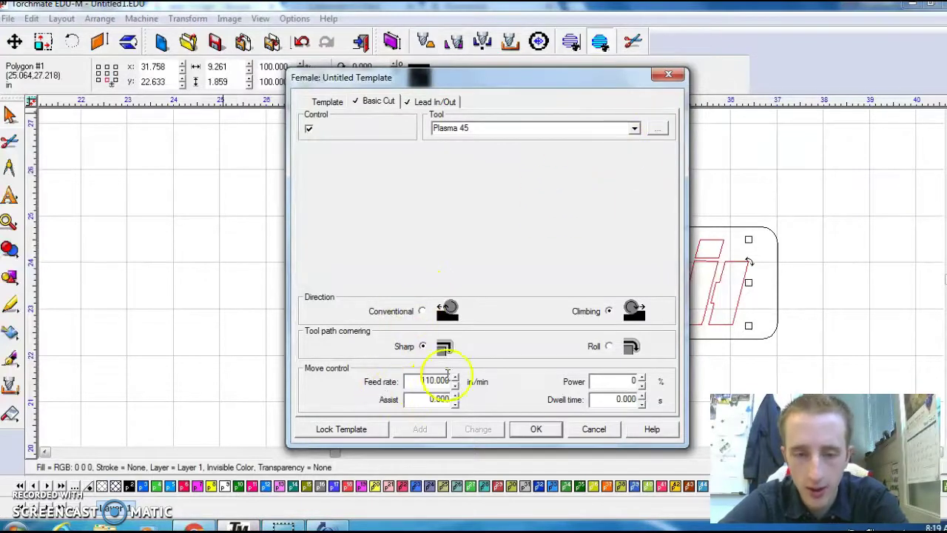
drag(418, 381, 458, 378)
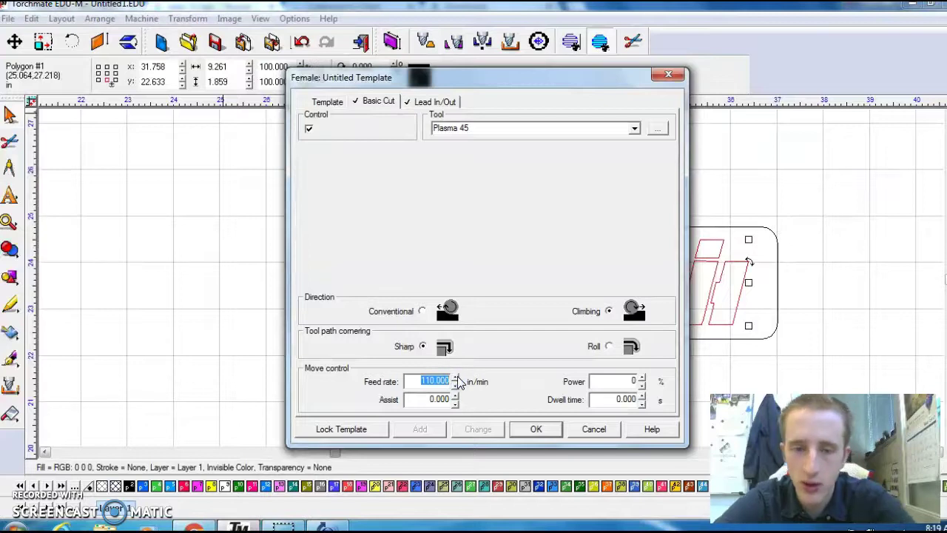
click(444, 102)
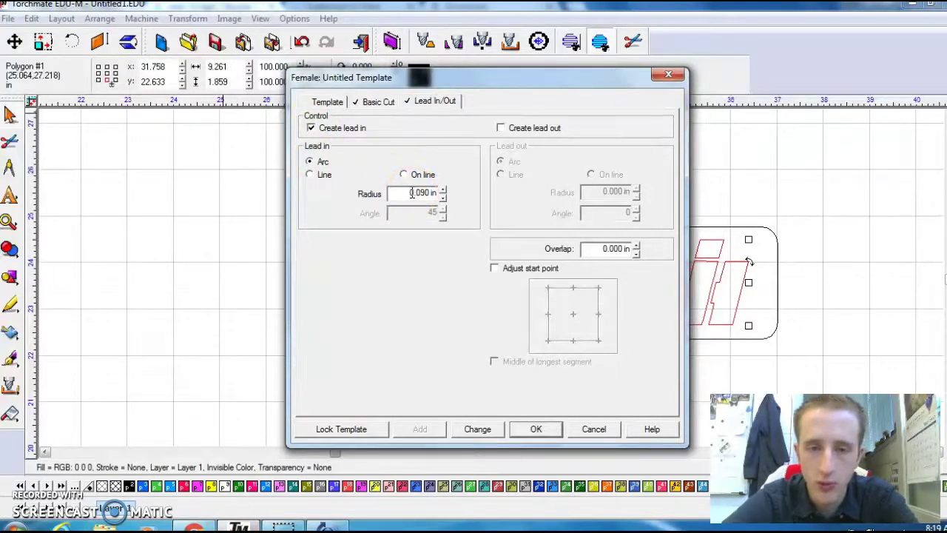
click(536, 429)
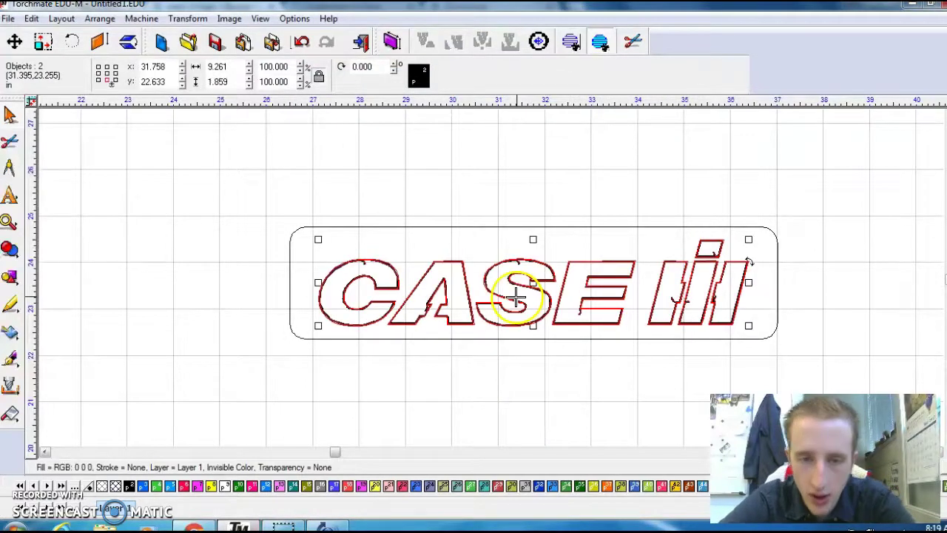
click(495, 211)
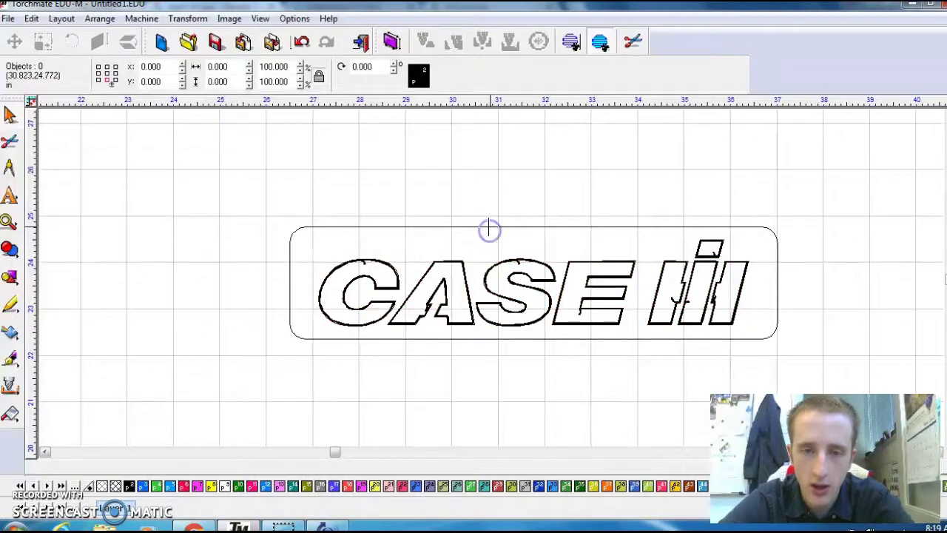
Create a male tool path for the rounded border with Plasma 45, a 110 in/min feed rate and a 0.09 in arc lead-in, and deselect it.
click(489, 227)
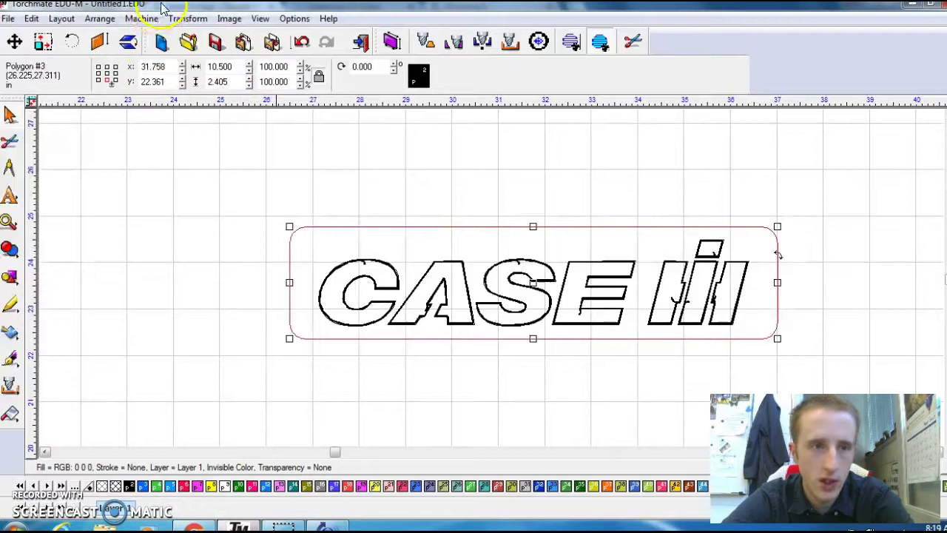
click(140, 18)
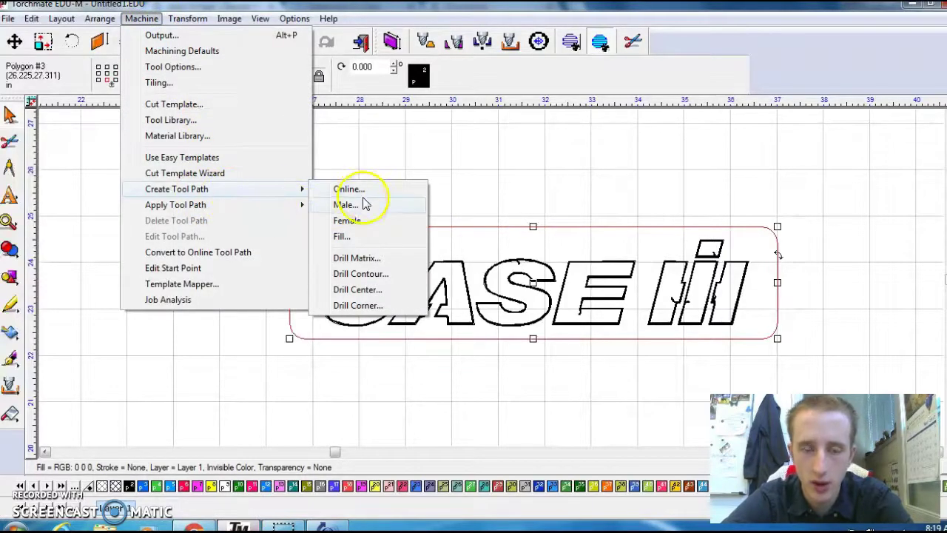
click(346, 205)
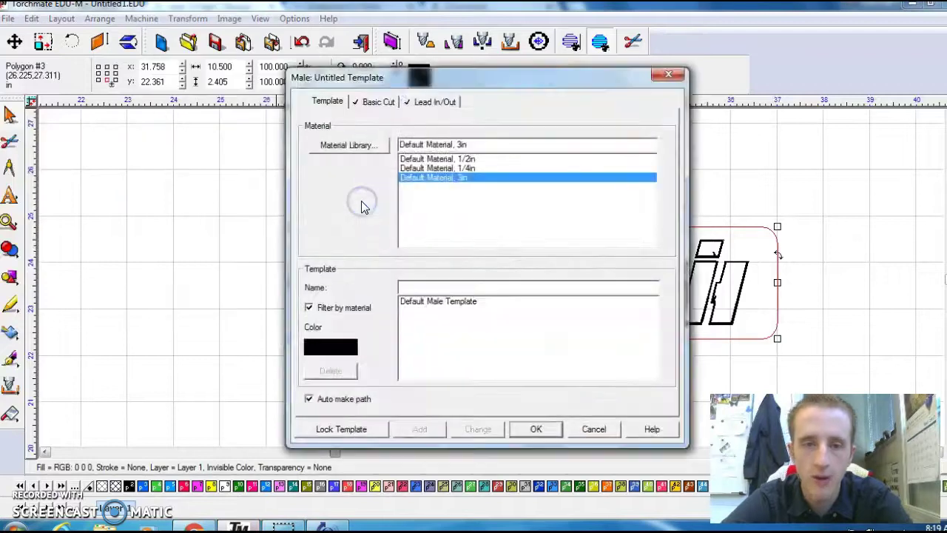
click(377, 101)
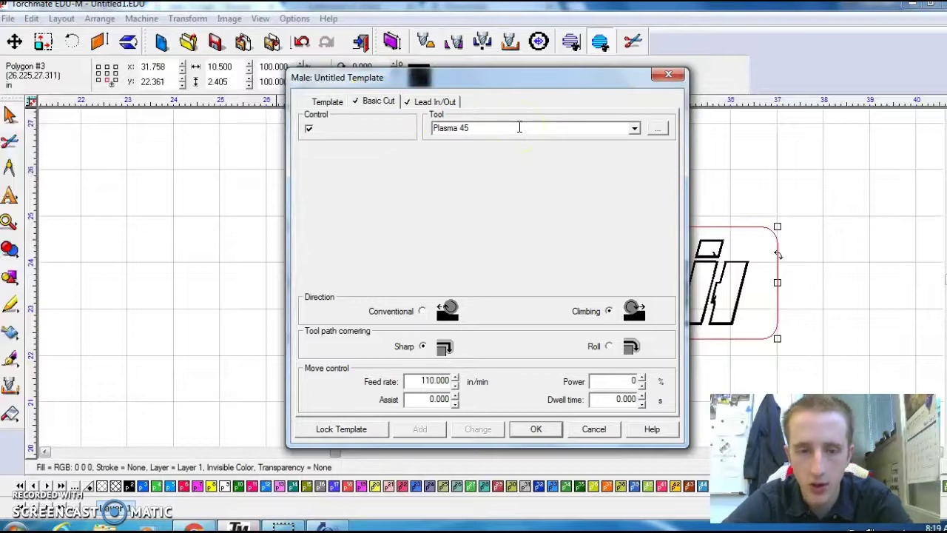
click(442, 102)
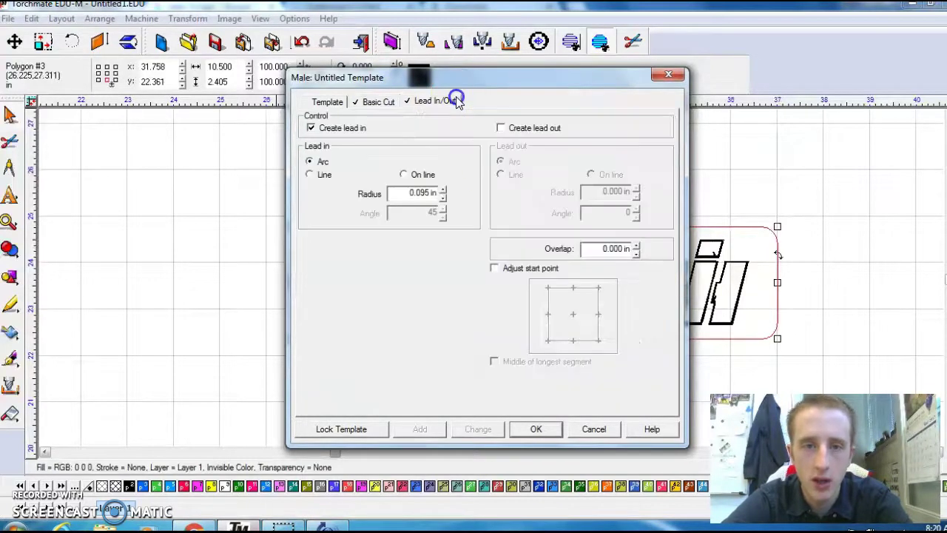
double_click(428, 194)
click(429, 194)
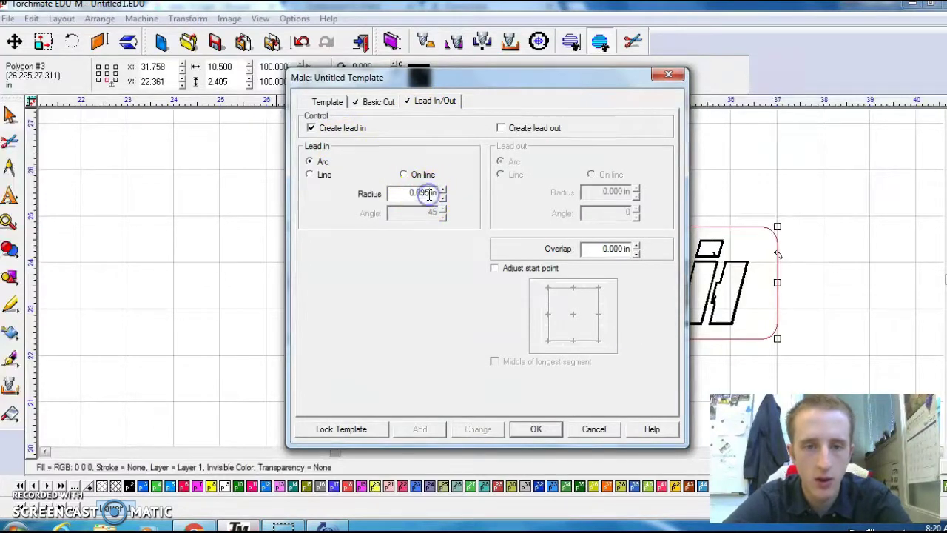
key(BackSpace)
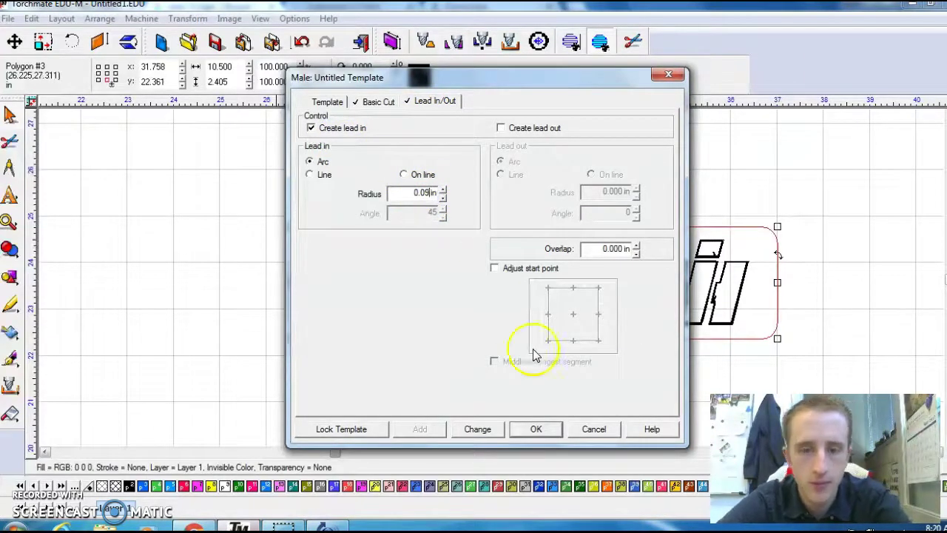
click(538, 431)
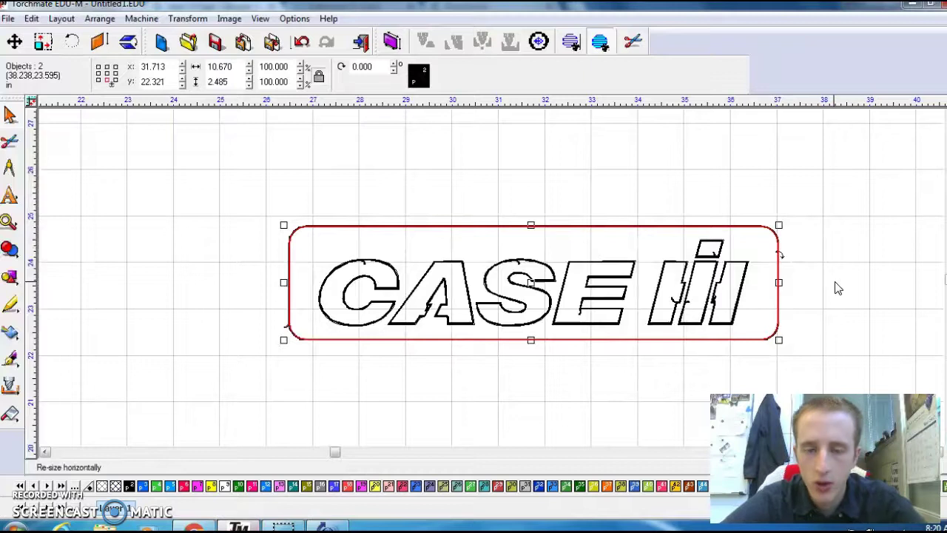
click(805, 281)
click(806, 325)
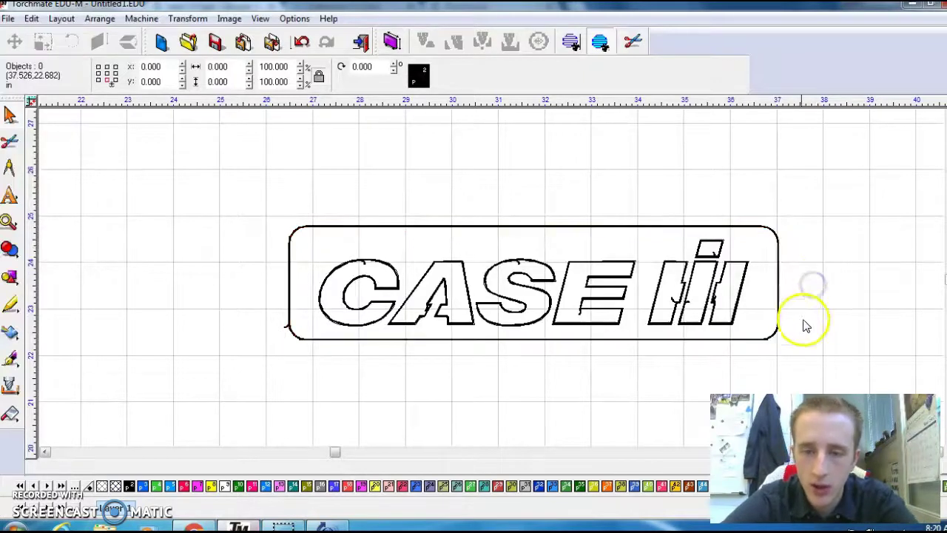
Try to save the drawing with Save As and again with Save, accepting the error notifications and the offered help.
click(9, 19)
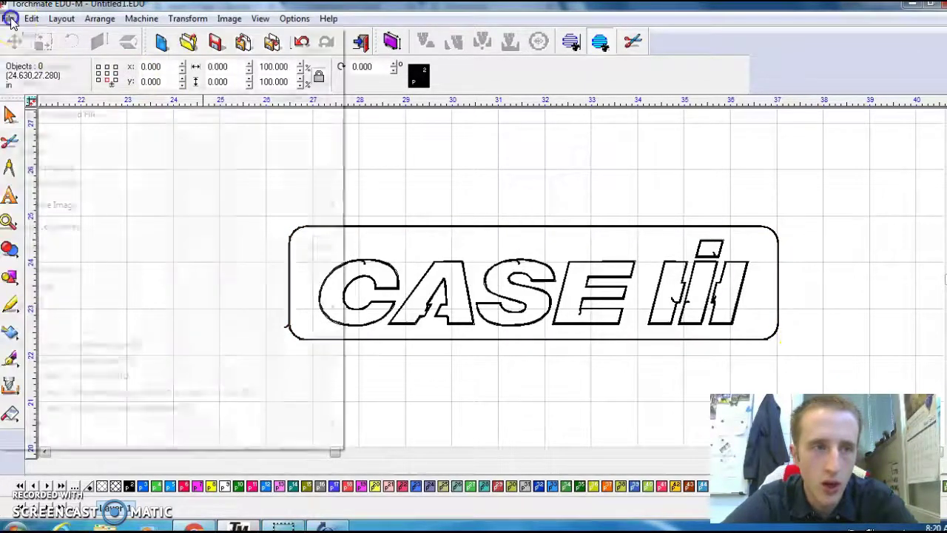
click(88, 97)
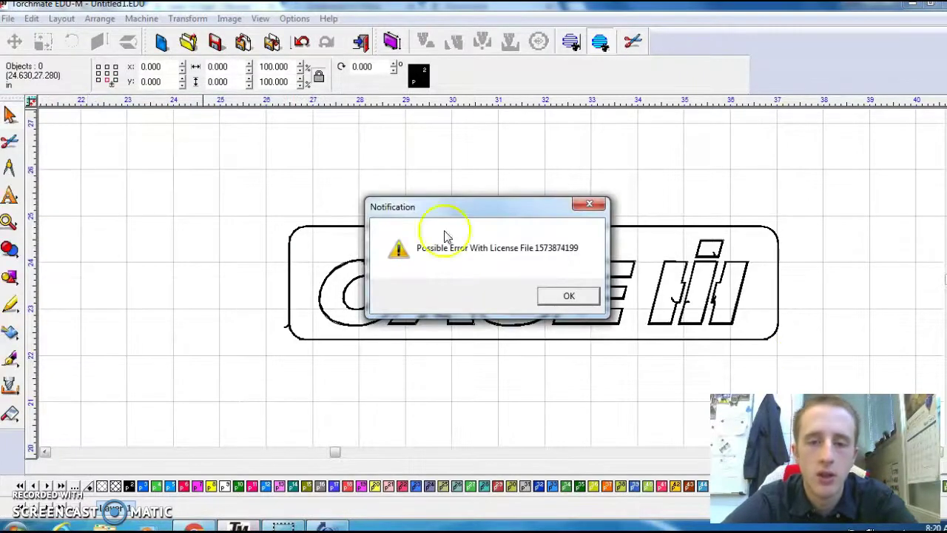
click(568, 296)
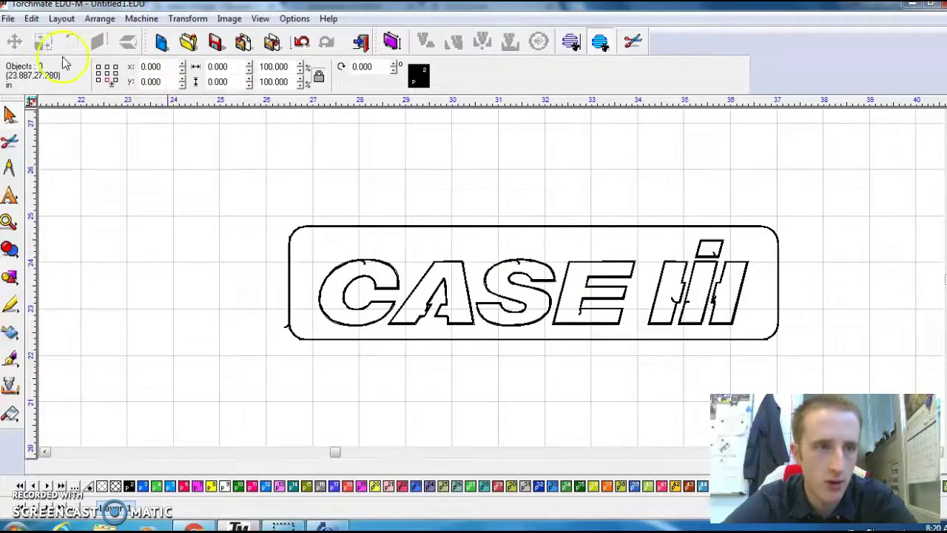
click(11, 19)
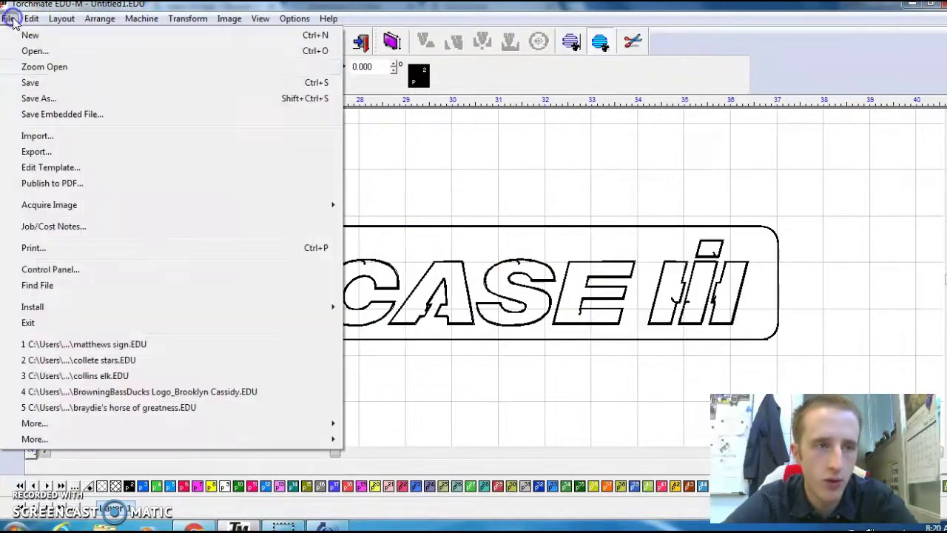
click(60, 82)
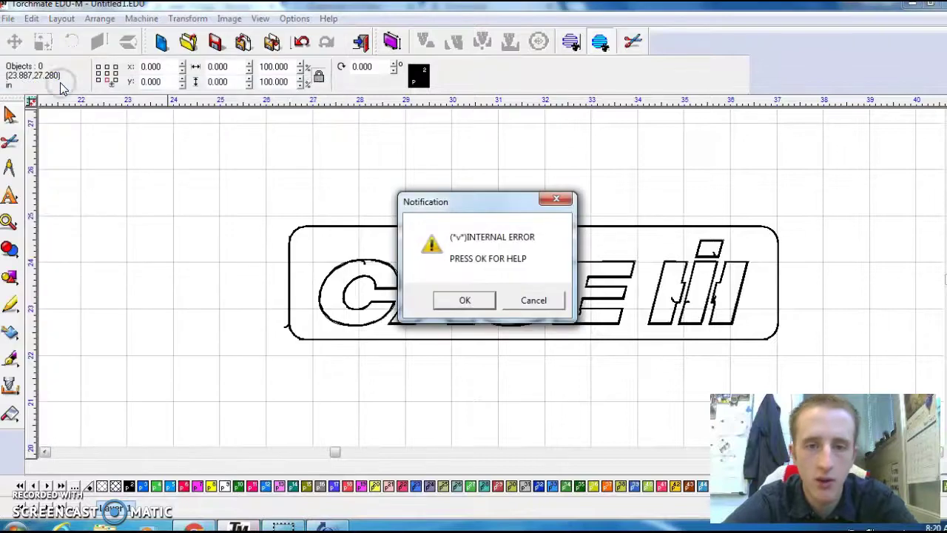
click(467, 301)
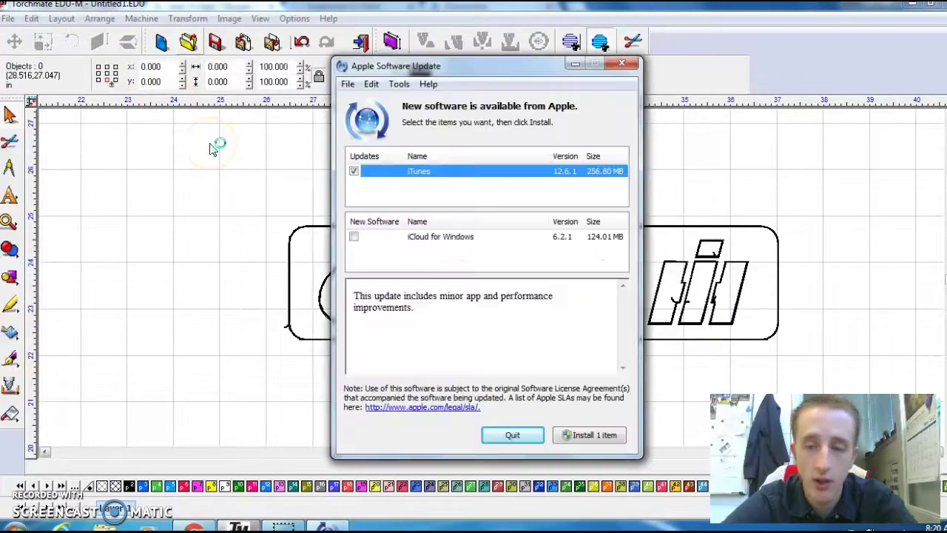
Quit Apple Software Update without installing anything and close the Security.pdf help document.
click(620, 65)
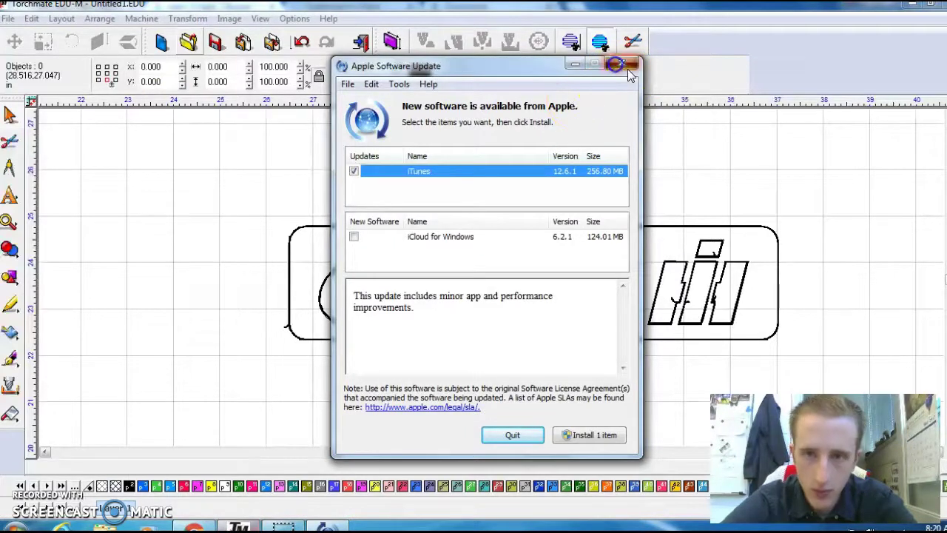
click(500, 438)
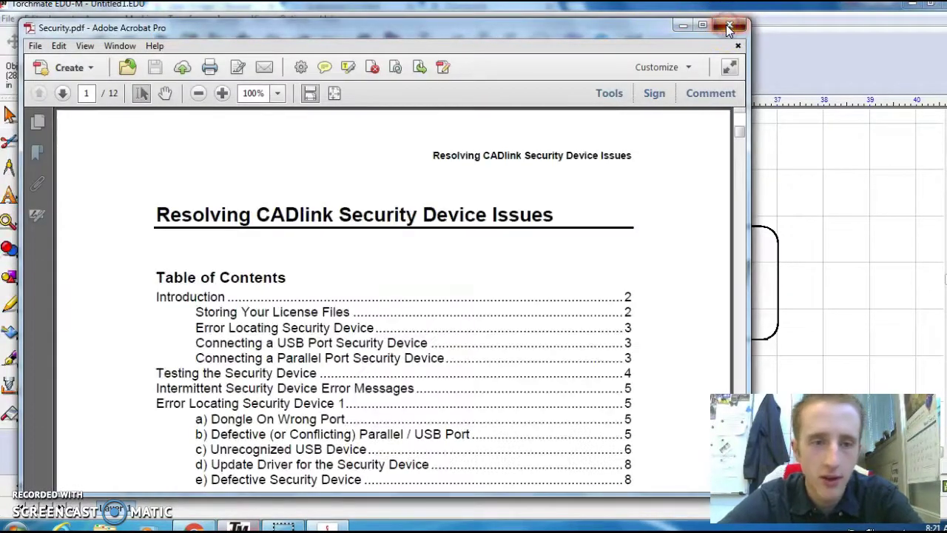
click(728, 28)
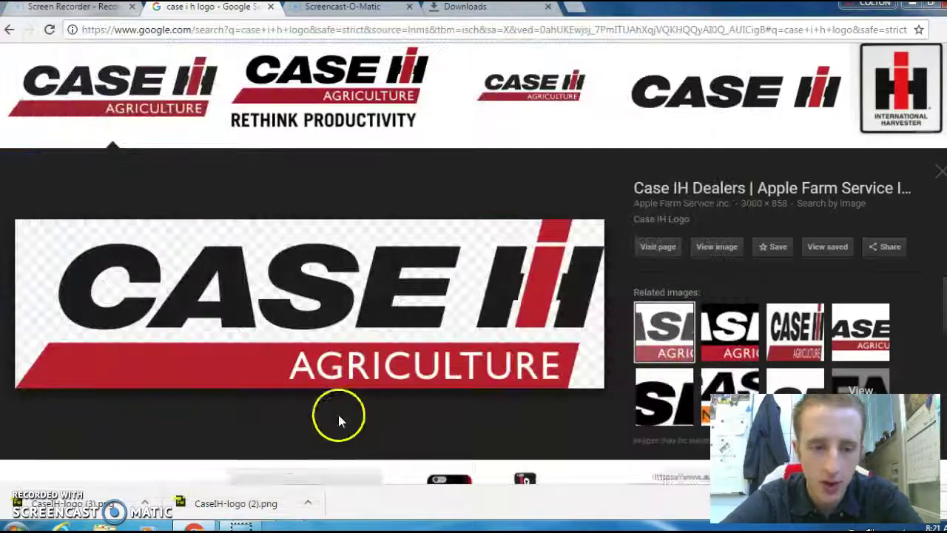